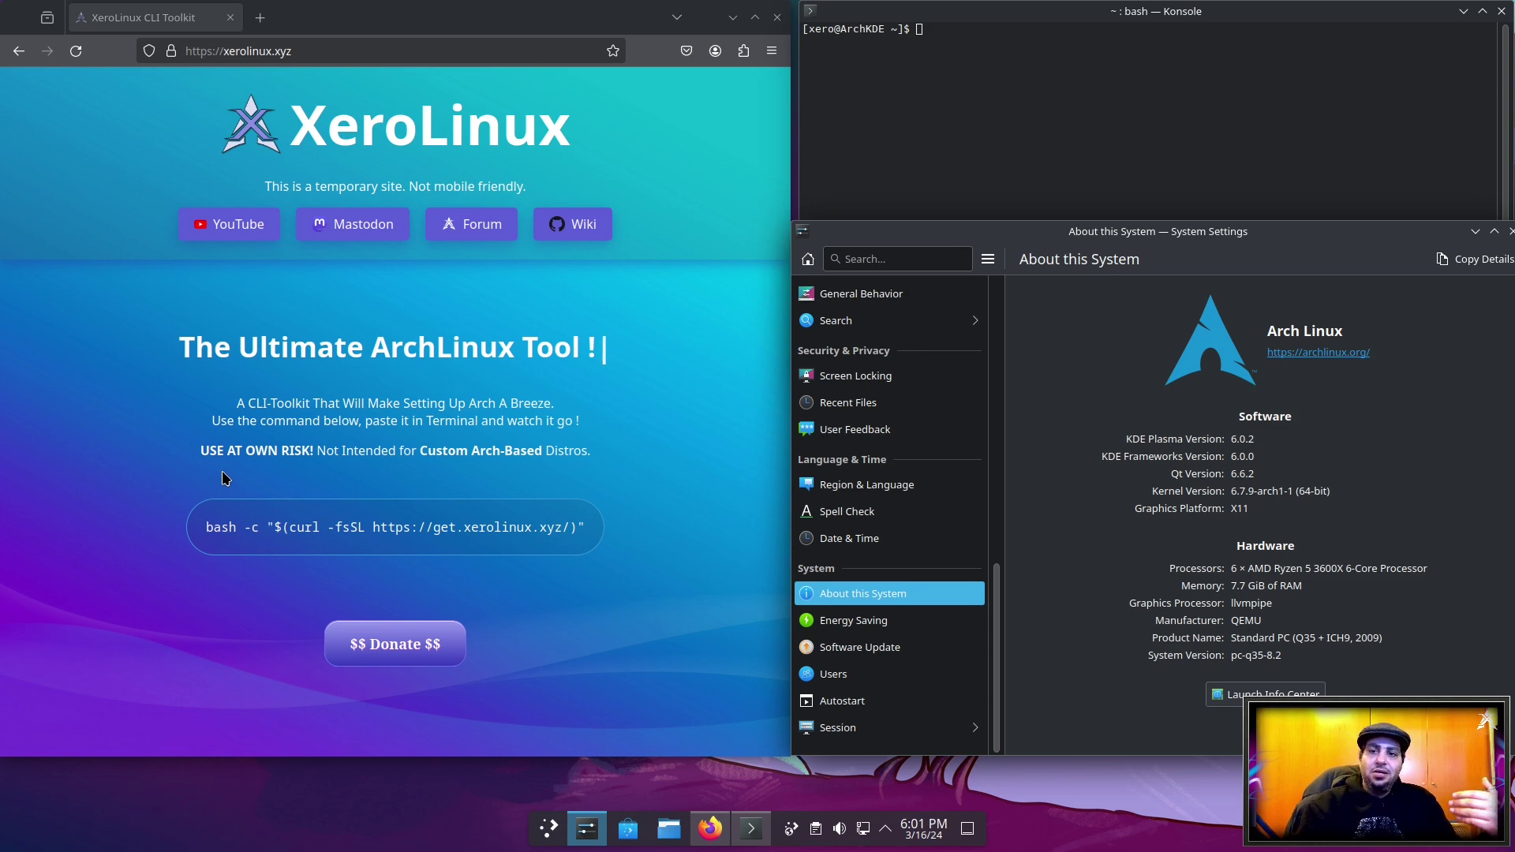
Copy the XeroLinux install command, highlight the X11 graphics platform value, and close About this System
{"action": "left_click", "coordinate": [500, 523]}
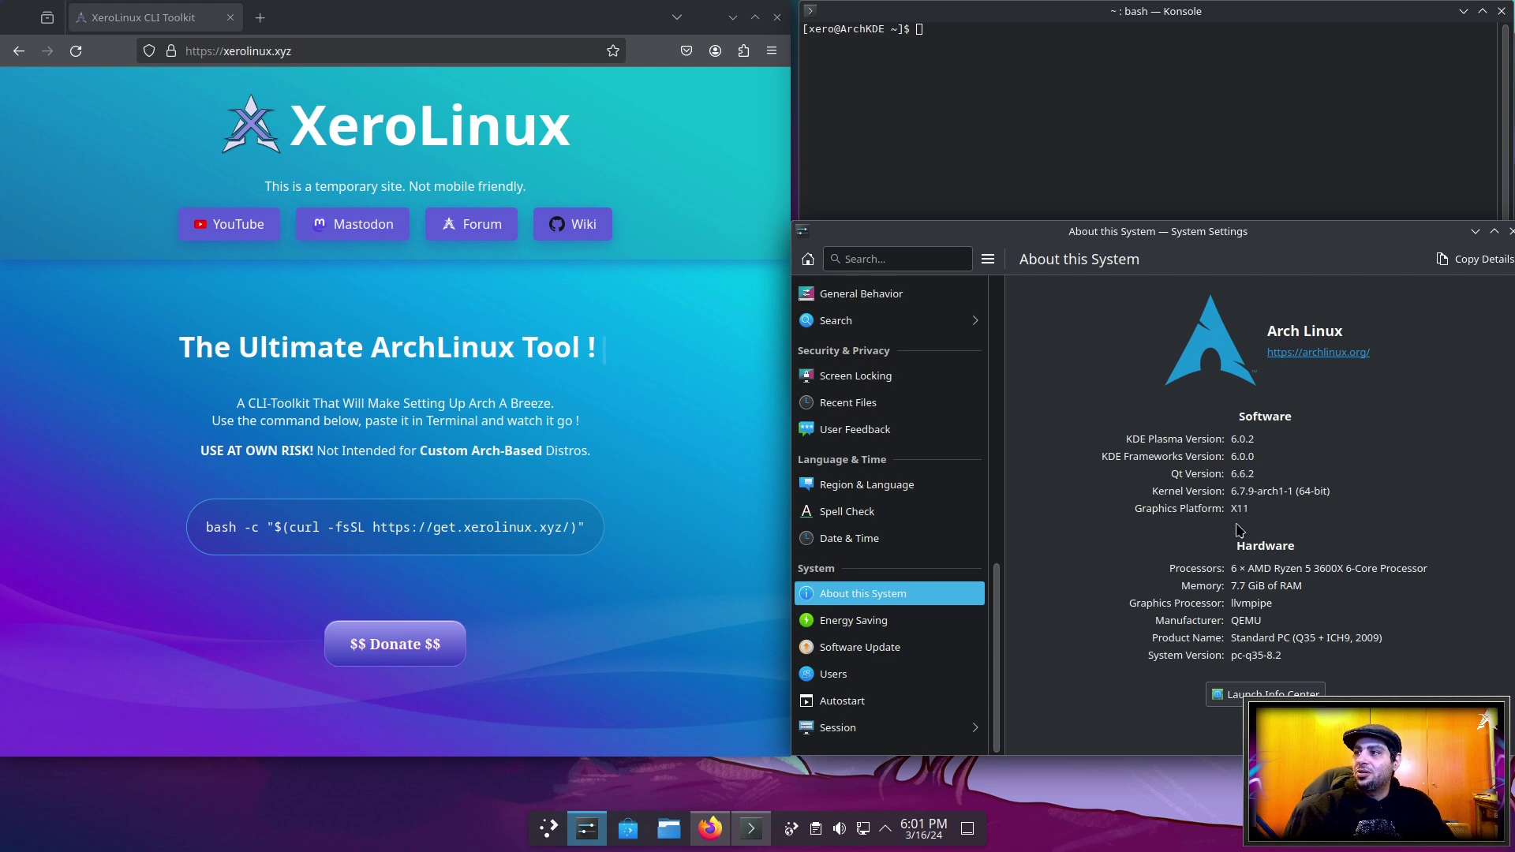
{"action": "left_click_drag", "start_coordinate": [1231, 509], "coordinate": [1242, 509]}
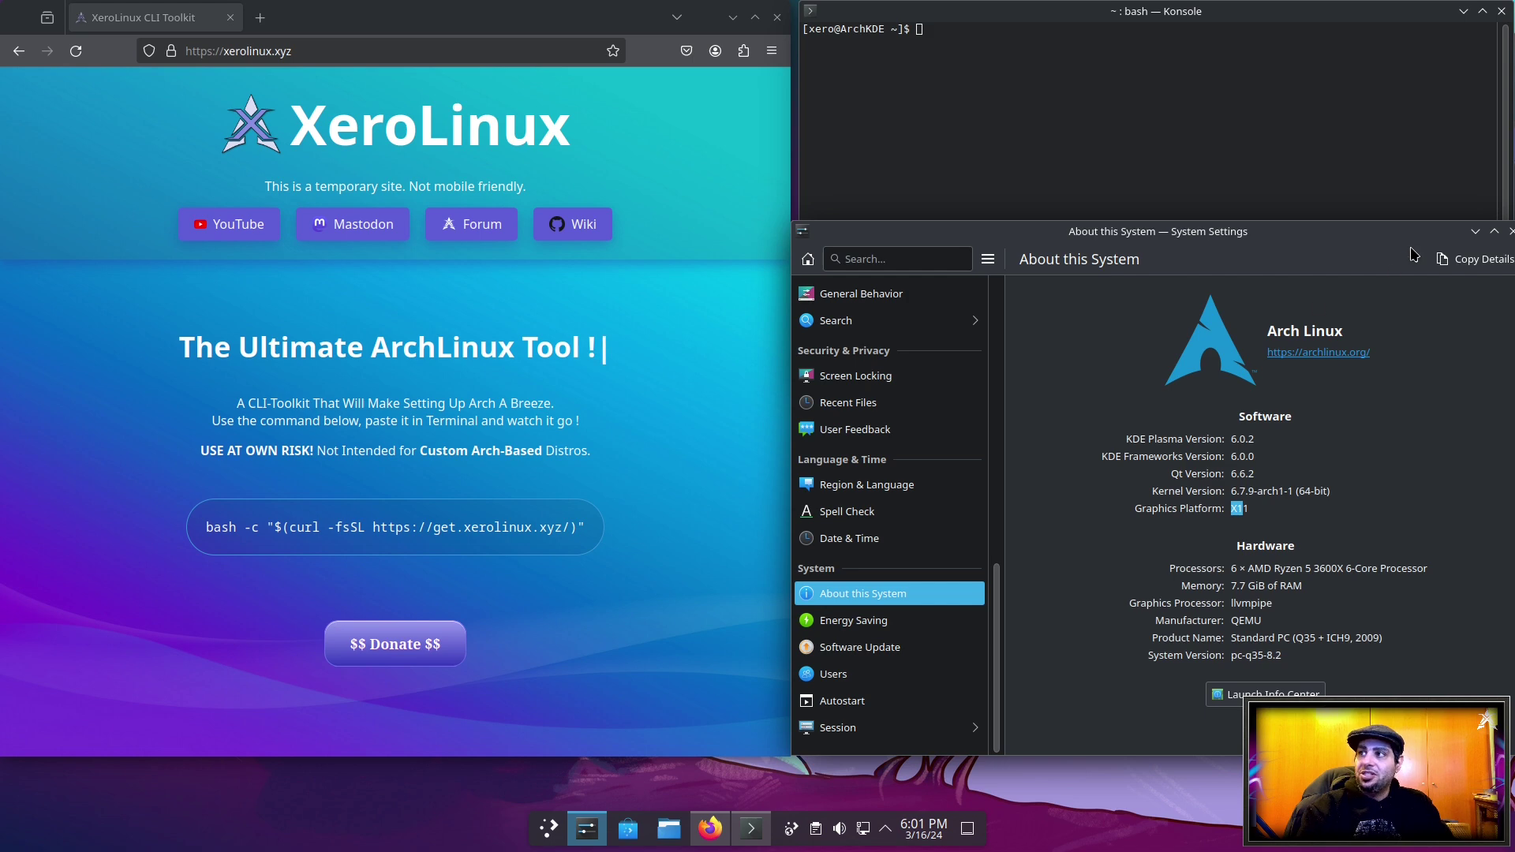
{"action": "left_click", "coordinate": [1511, 231]}
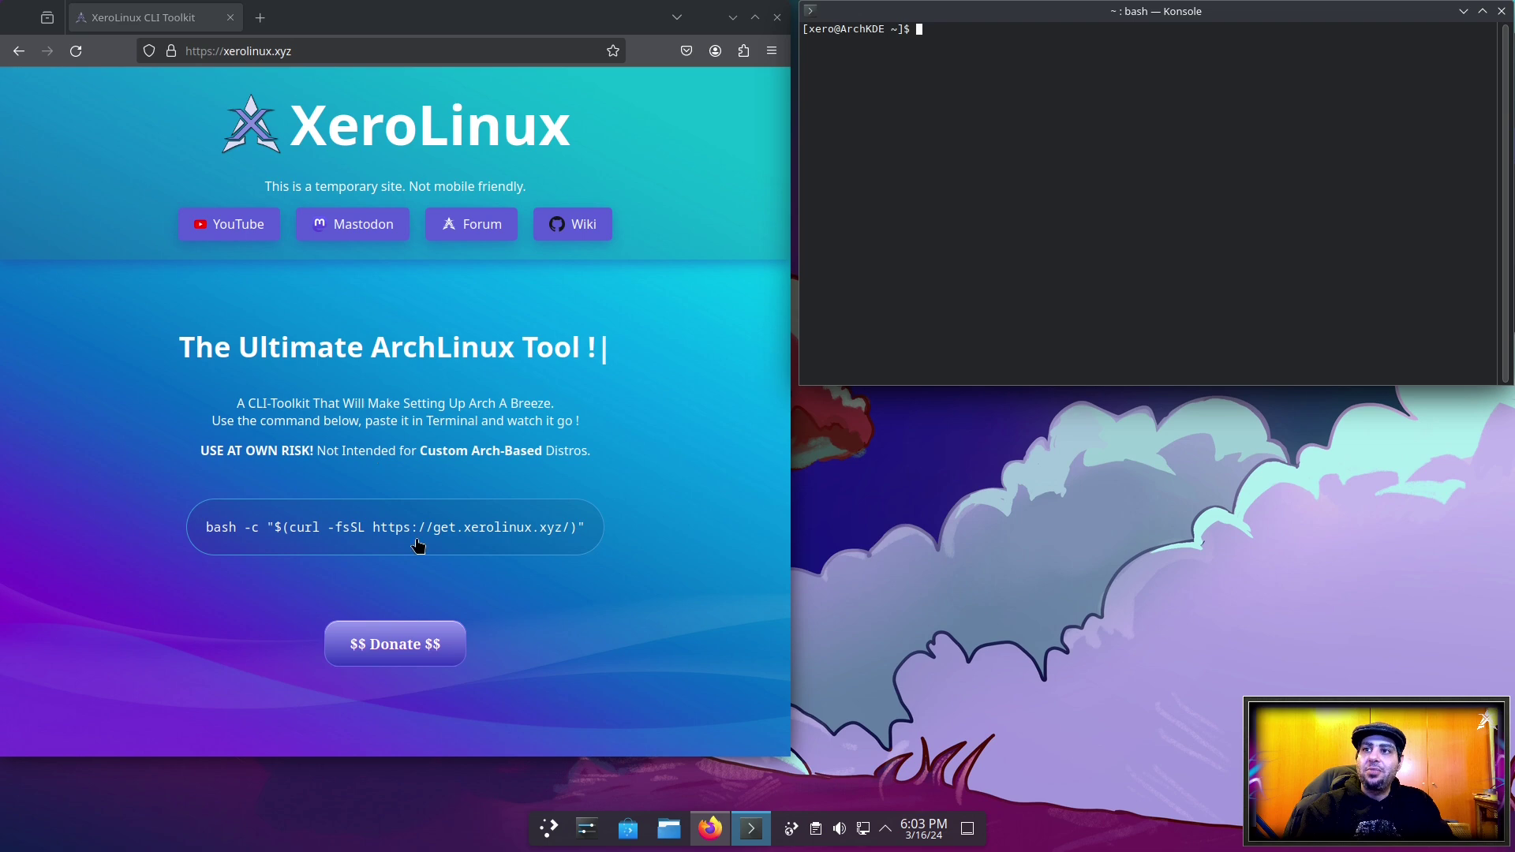
{"action": "left_click", "coordinate": [454, 520]}
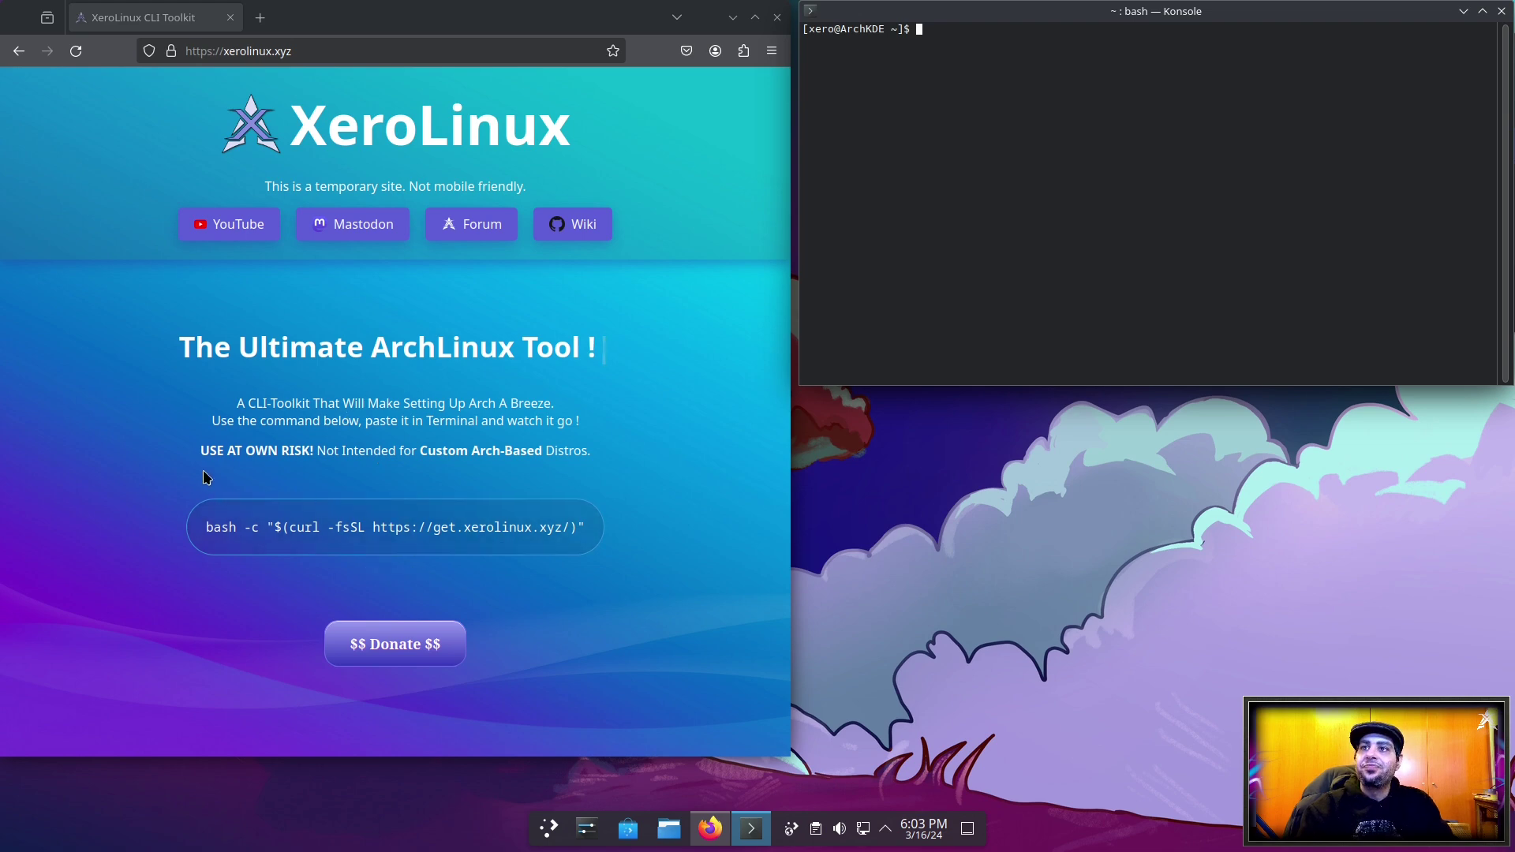
{"action": "left_click_drag", "start_coordinate": [177, 348], "coordinate": [416, 349]}
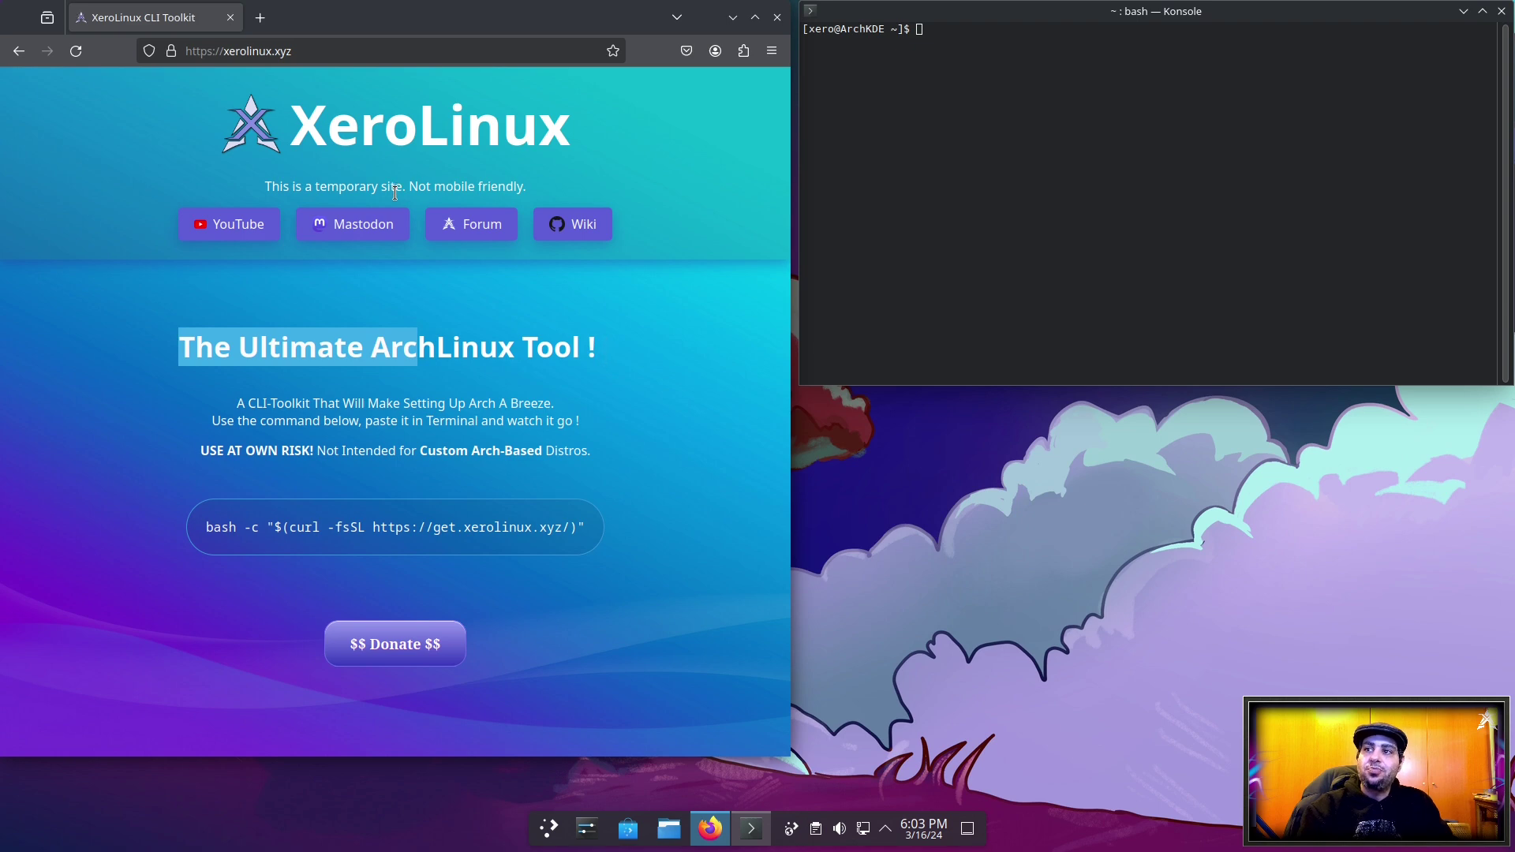
{"action": "left_click_drag", "start_coordinate": [178, 348], "coordinate": [600, 355]}
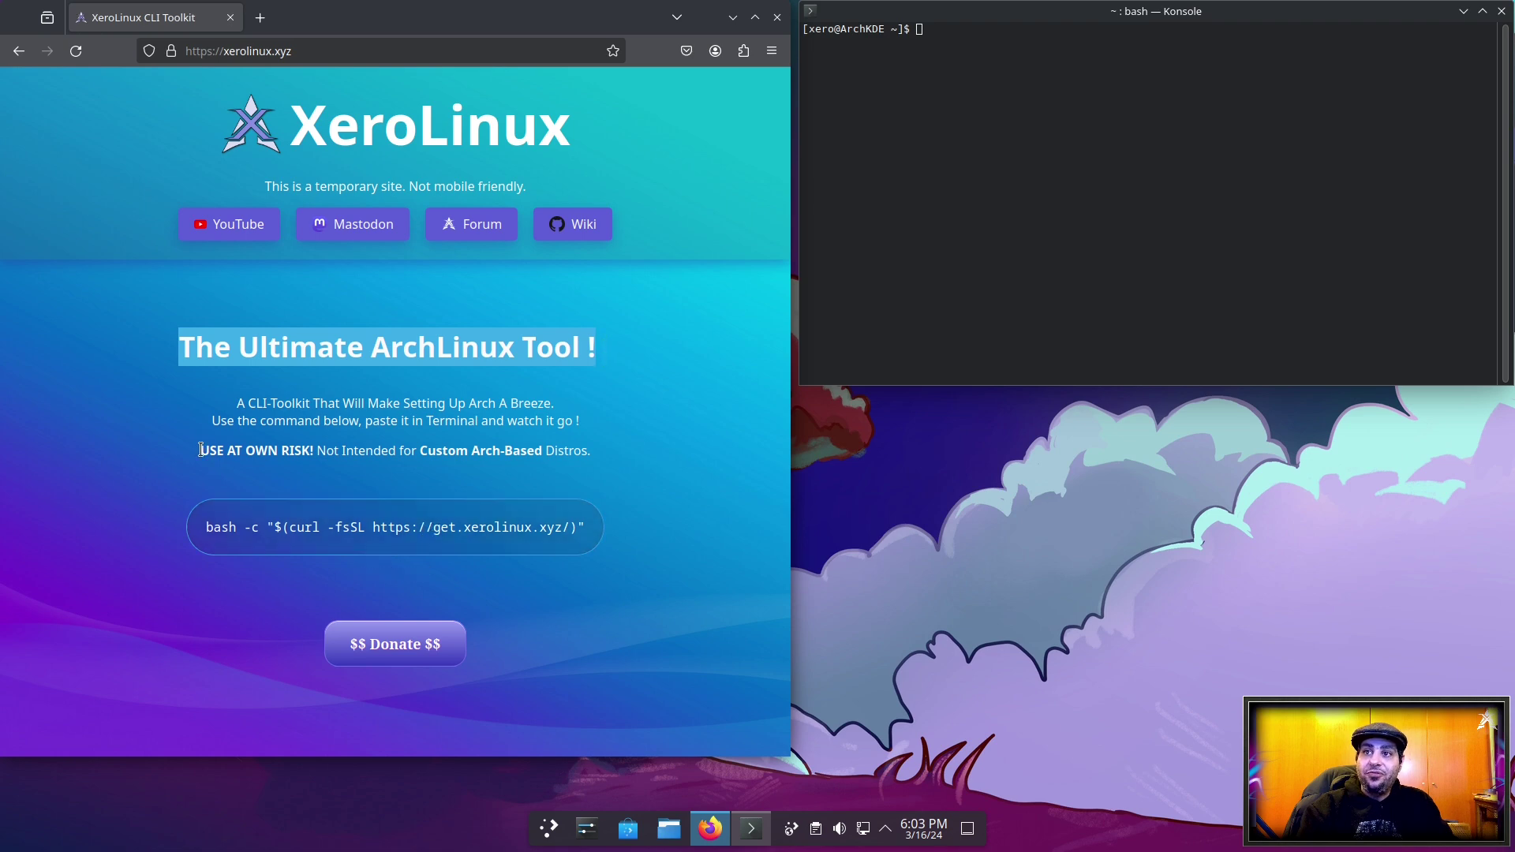
{"action": "left_click_drag", "start_coordinate": [199, 451], "coordinate": [593, 453]}
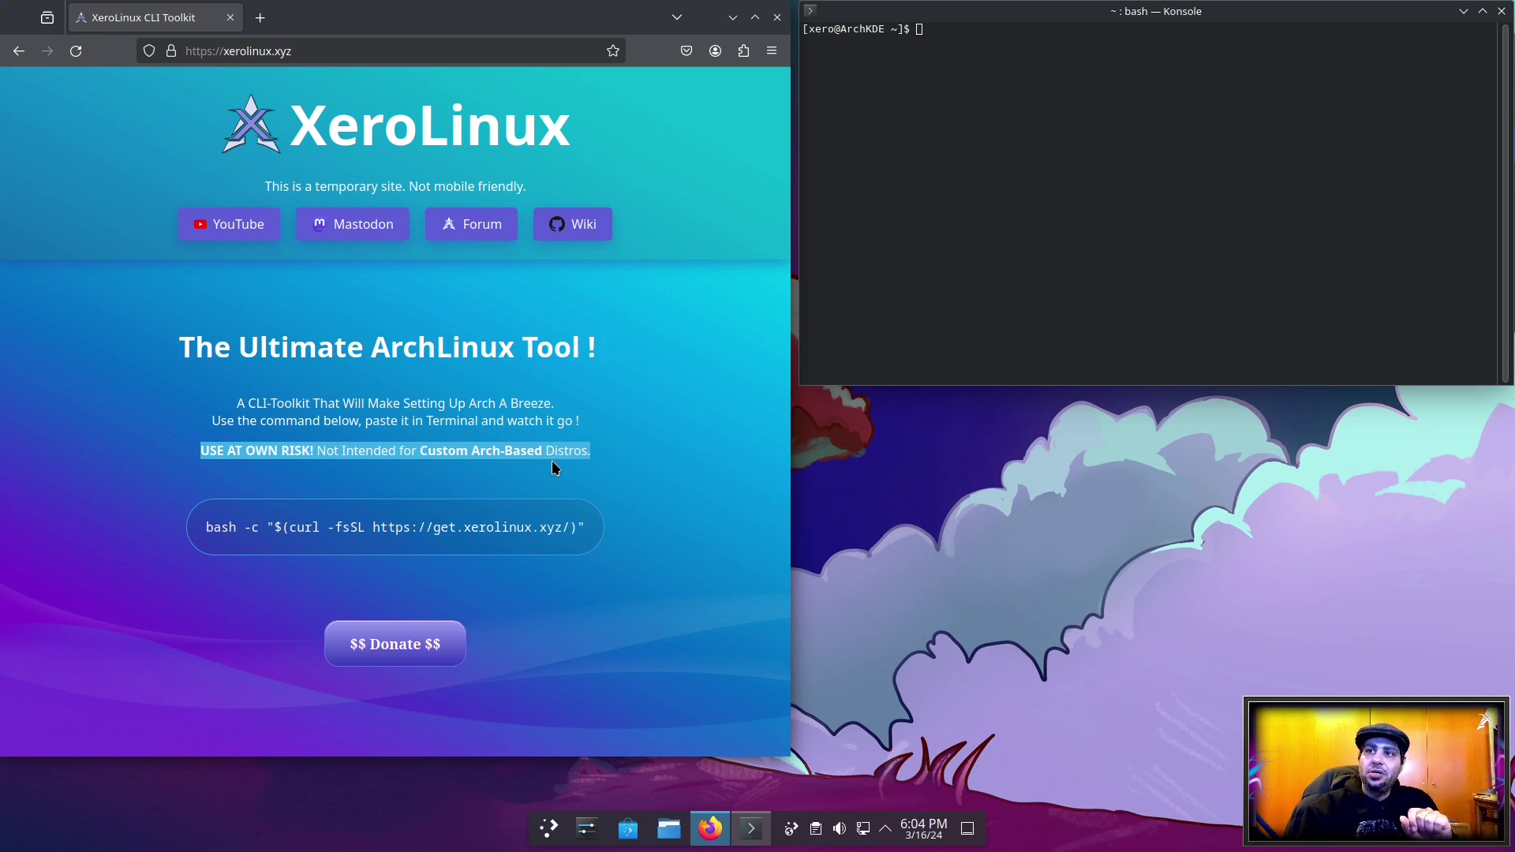
{"action": "left_click", "coordinate": [646, 473]}
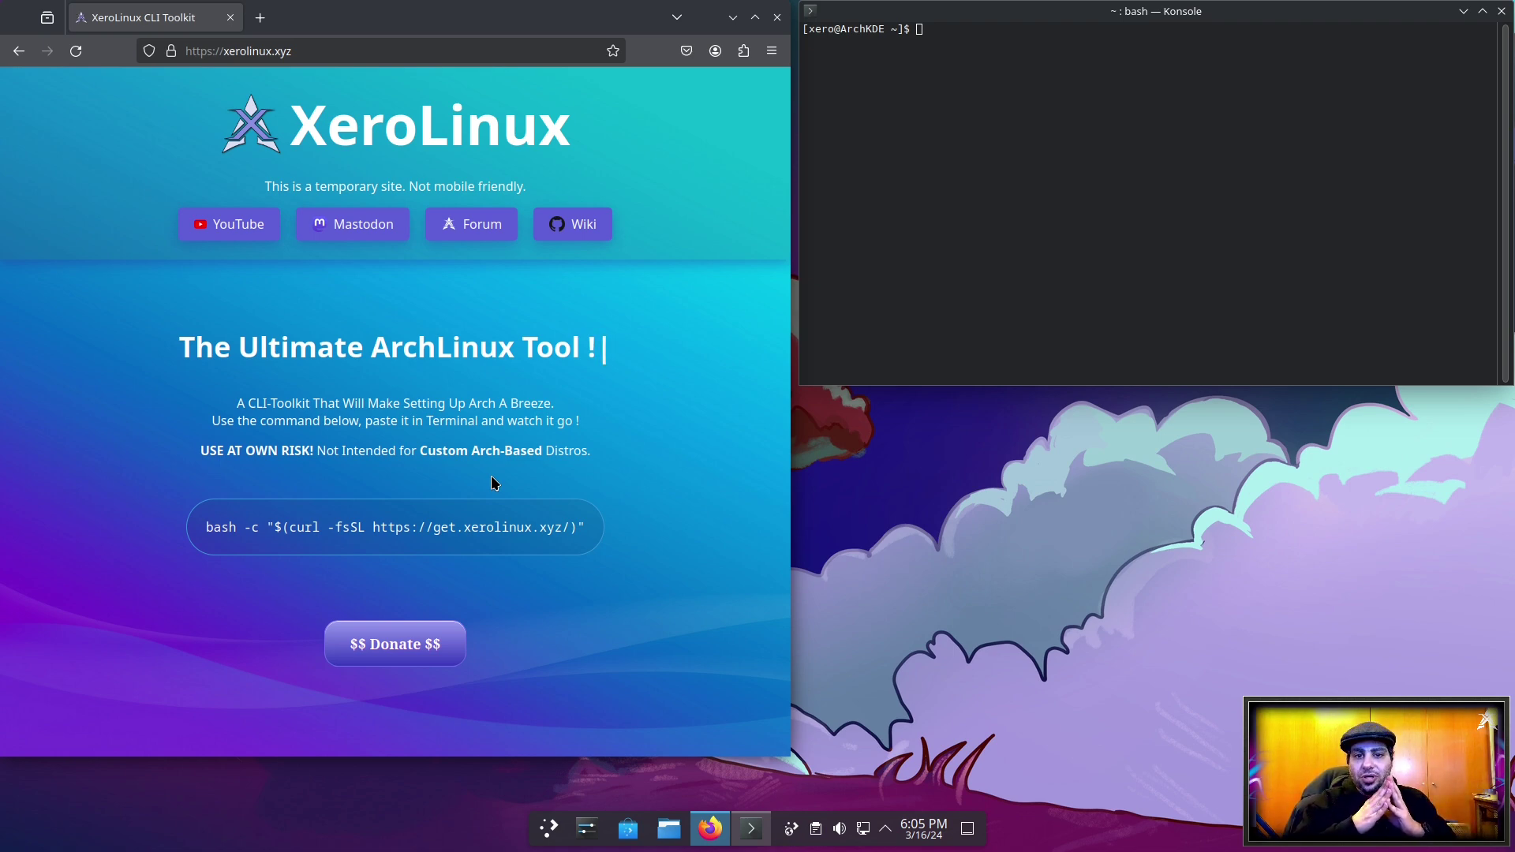
Paste the copied XeroLinux install command into Konsole and run it
{"action": "left_click", "coordinate": [357, 527]}
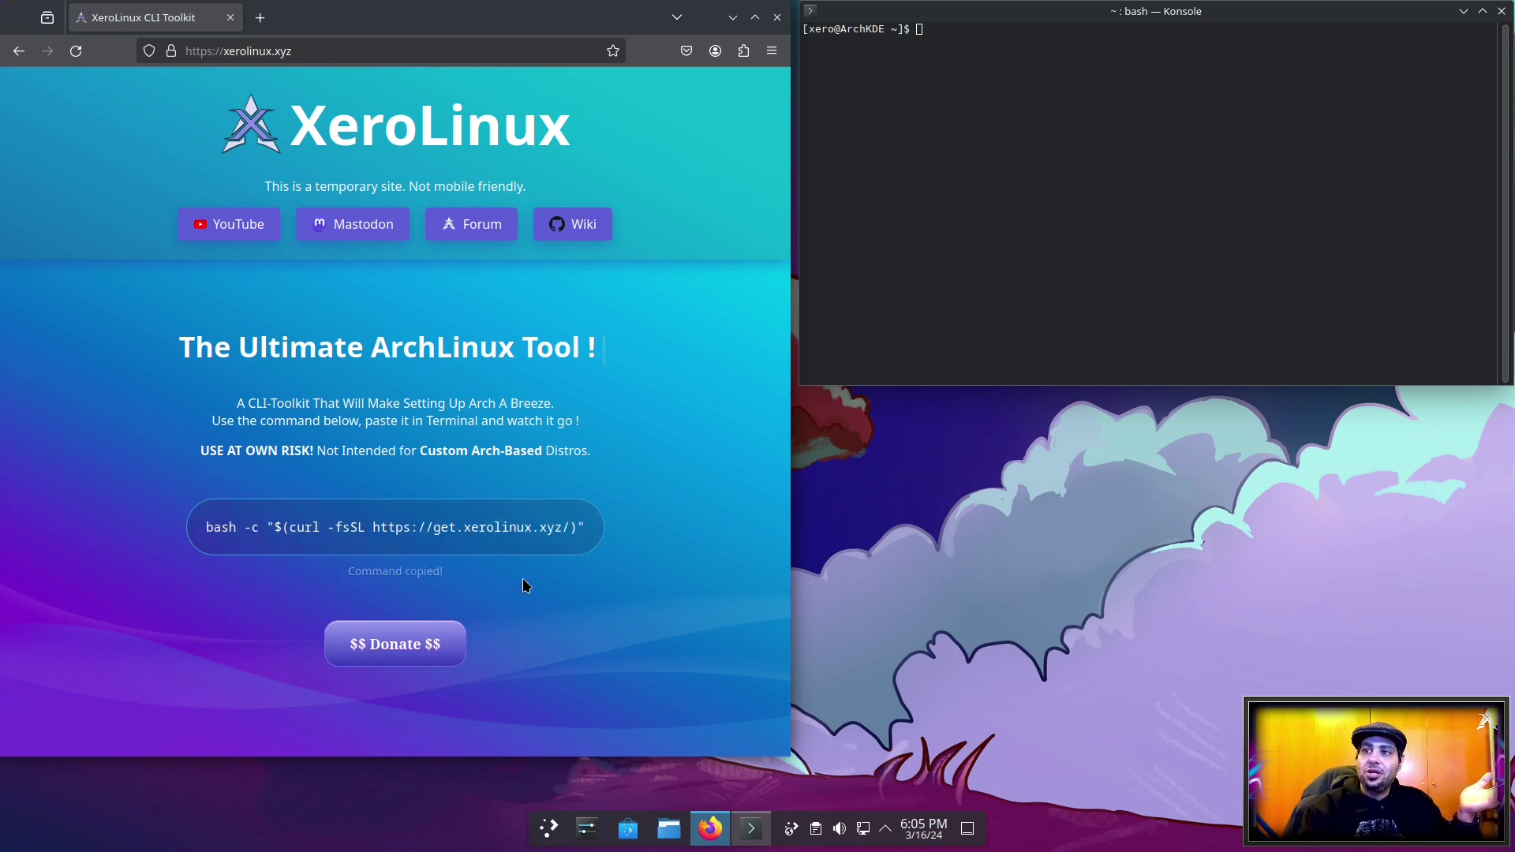
{"action": "right_click", "coordinate": [1009, 39]}
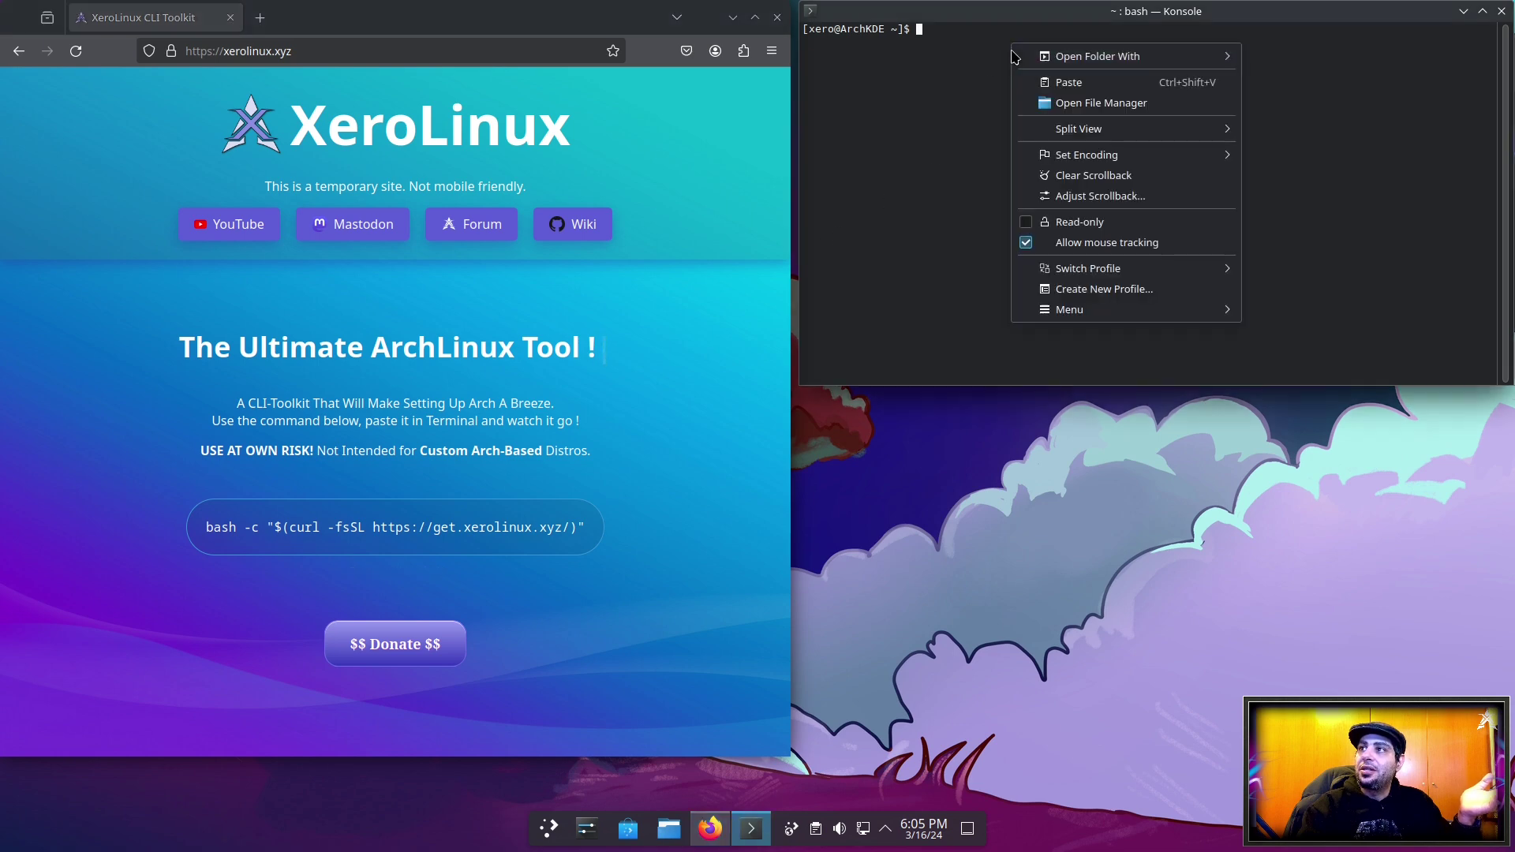
{"action": "left_click", "coordinate": [1042, 94]}
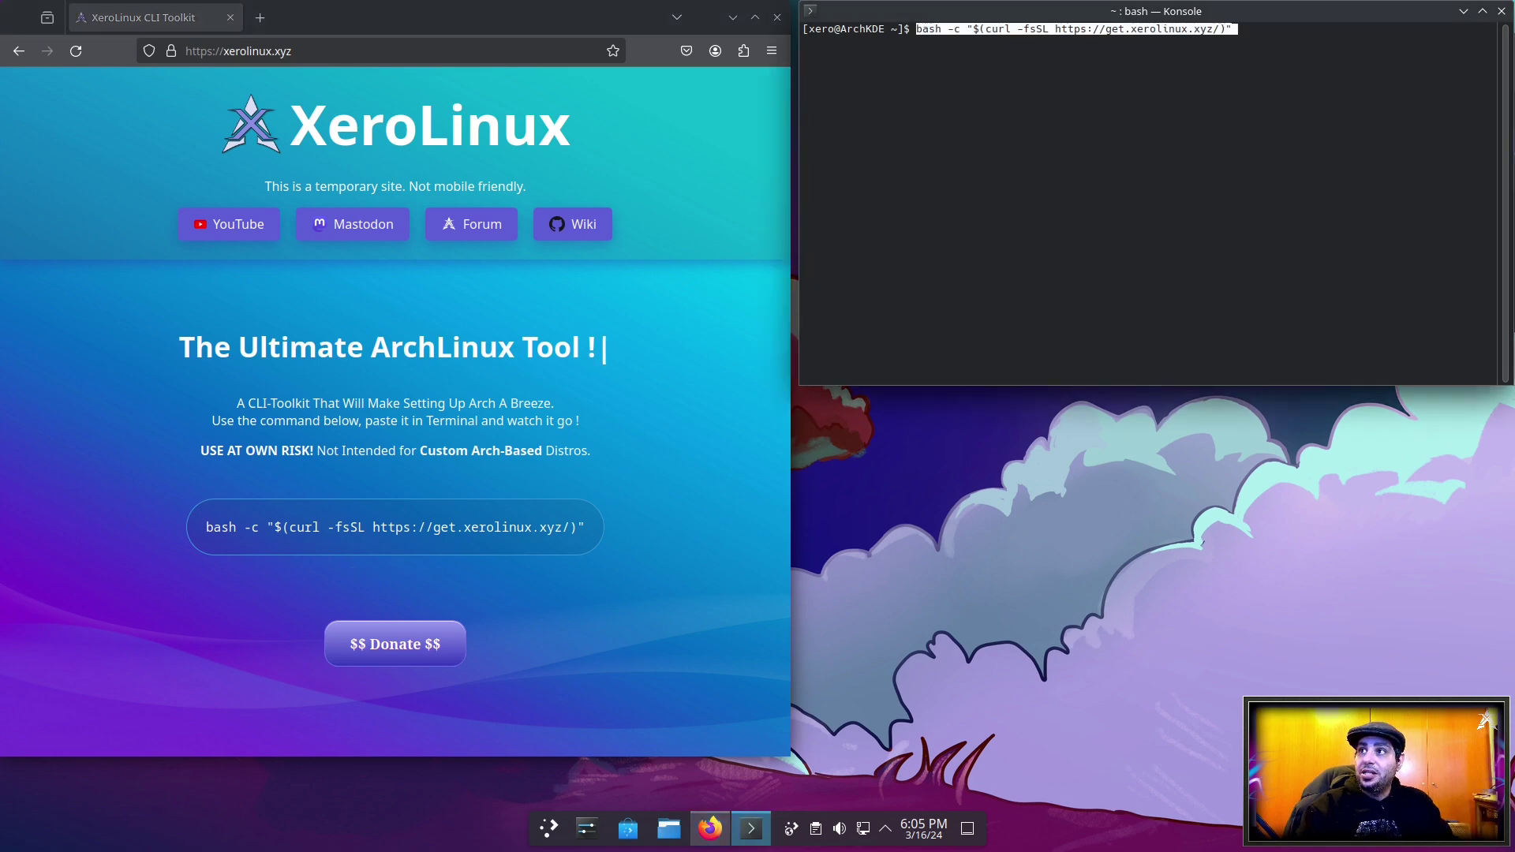
{"action": "key", "text": "Return"}
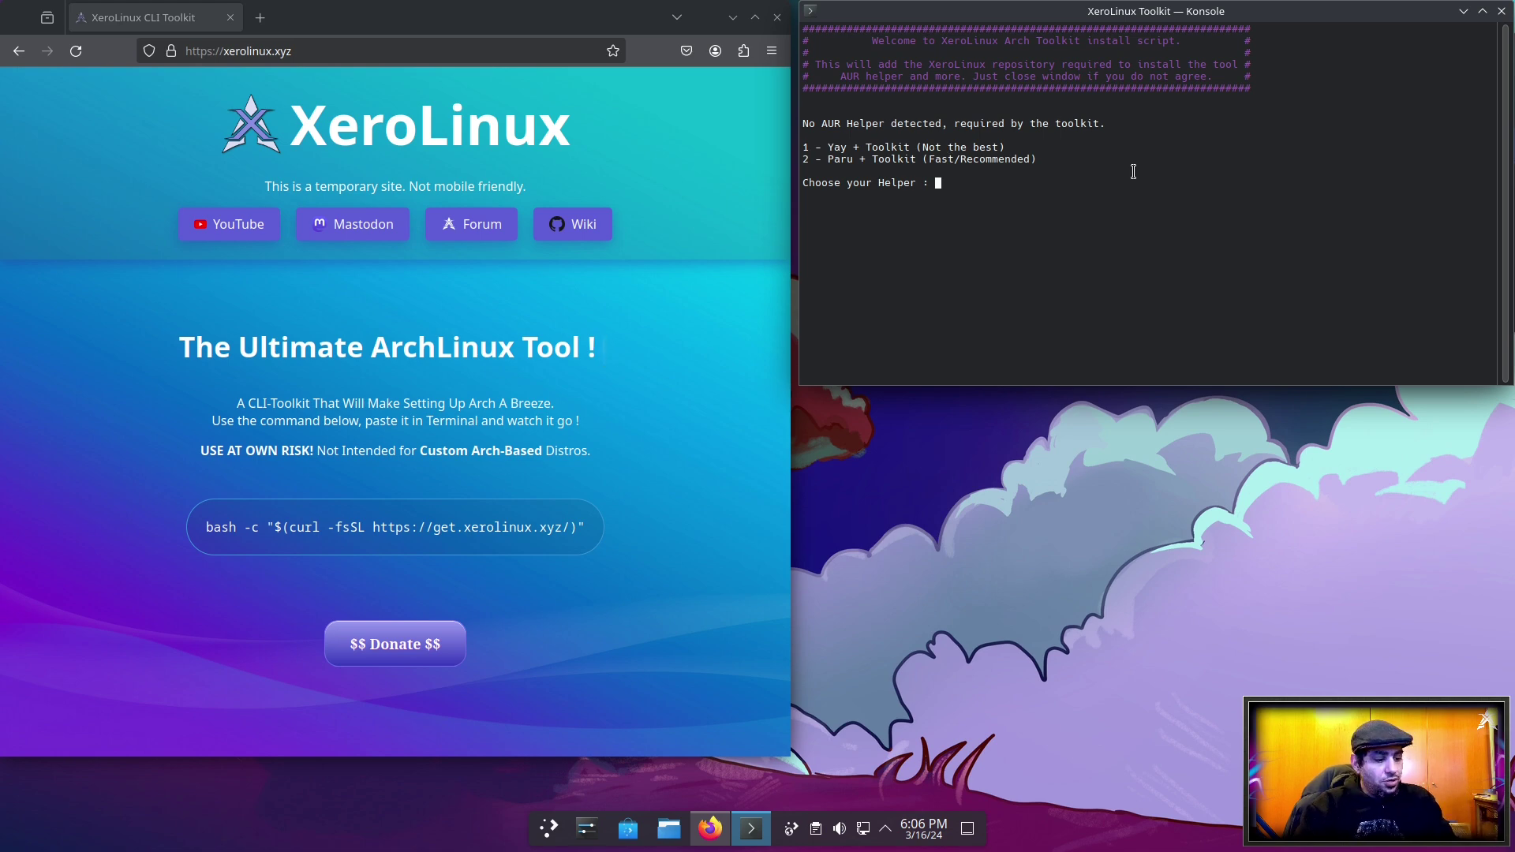
Pick option 2 (Paru) as the AUR helper and answer the sudo password prompt
{"action": "type", "text": "2"}
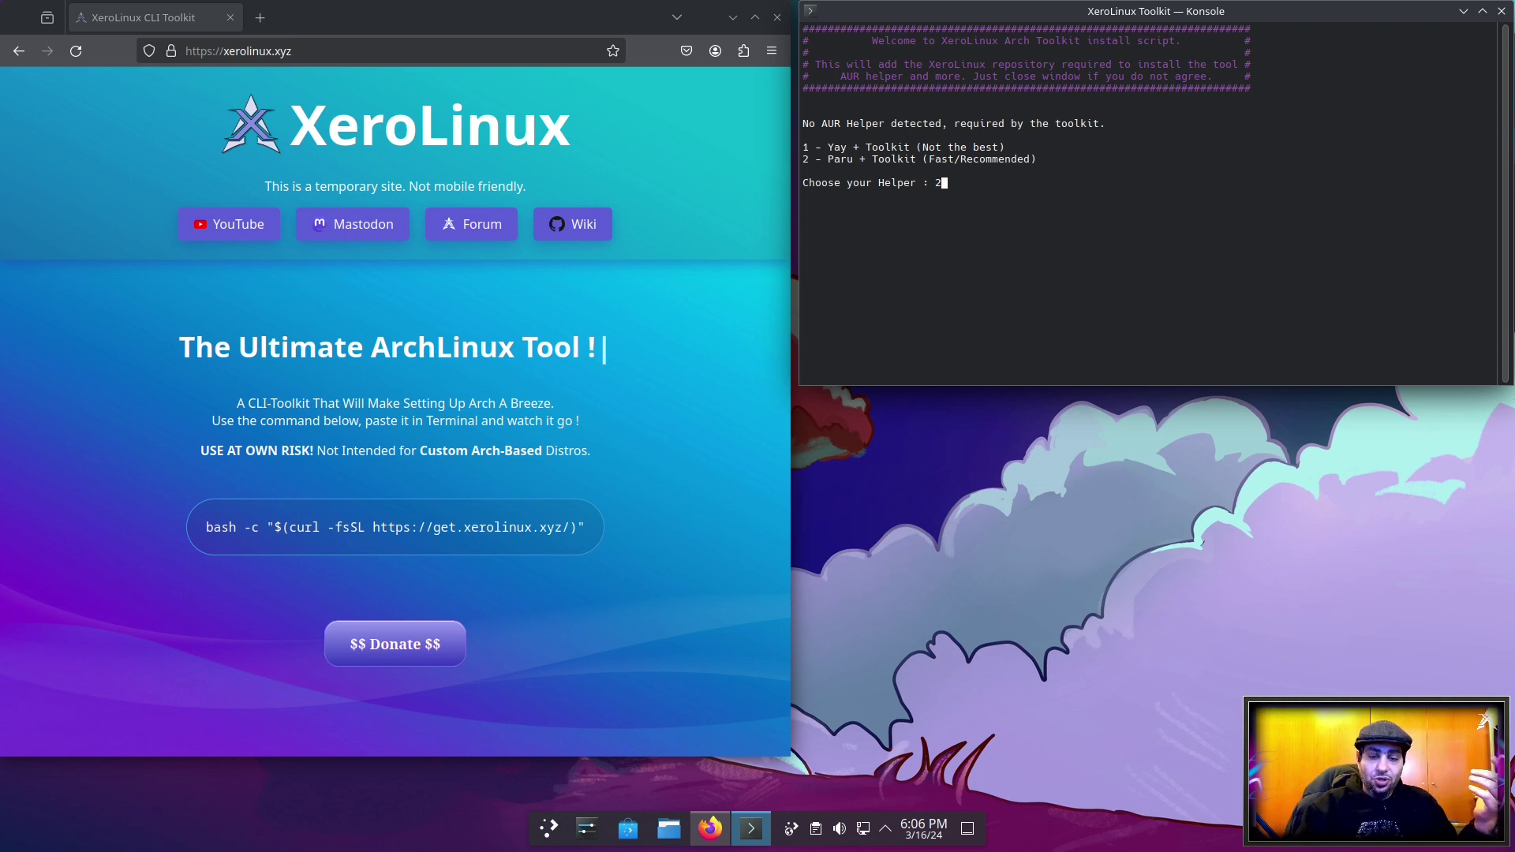
{"action": "key", "text": "Return"}
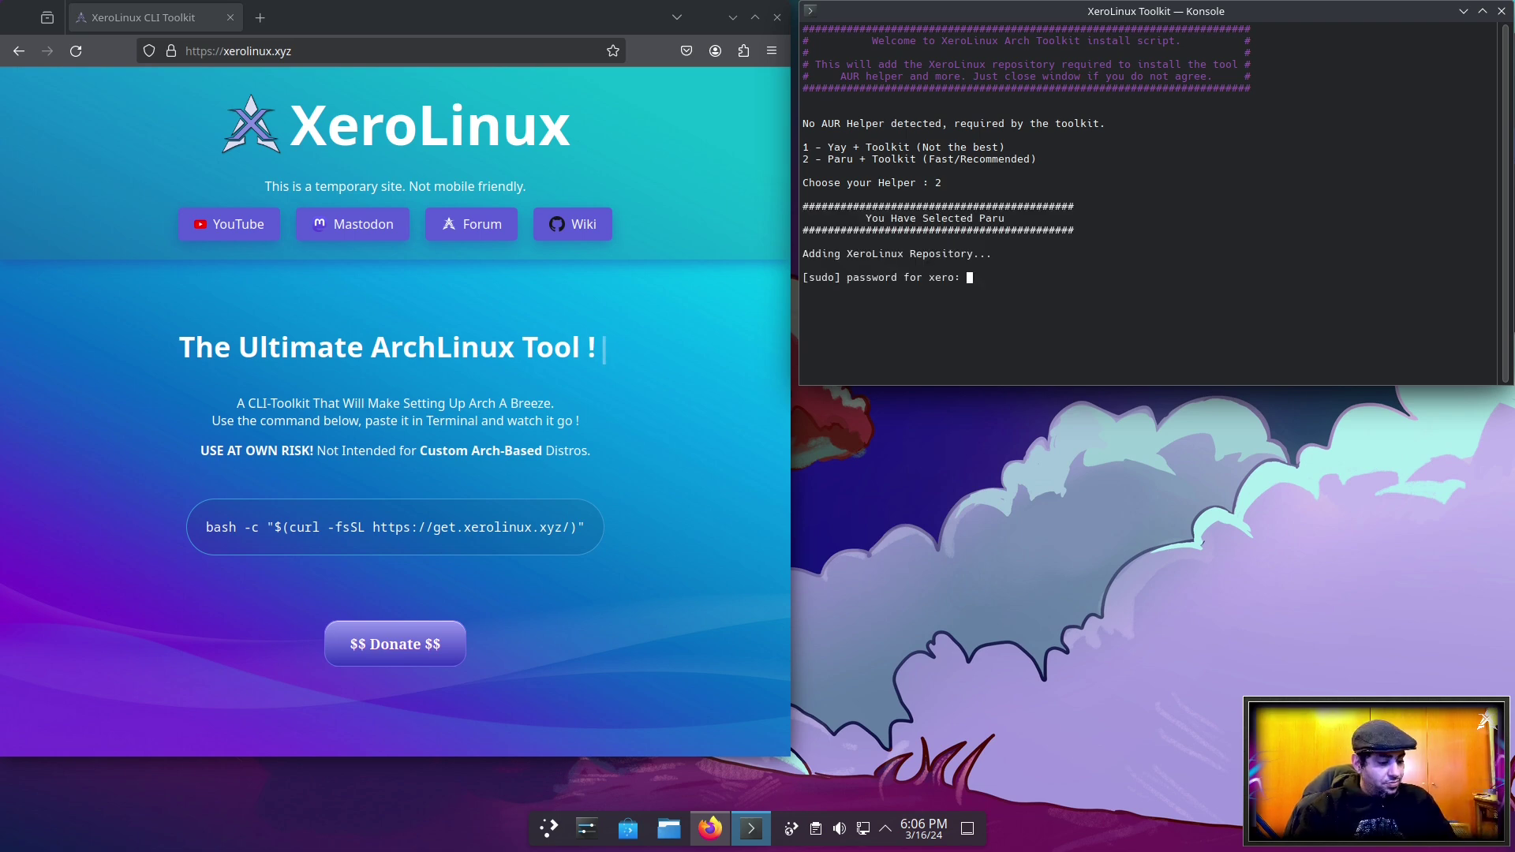
{"action": "key", "text": "Return"}
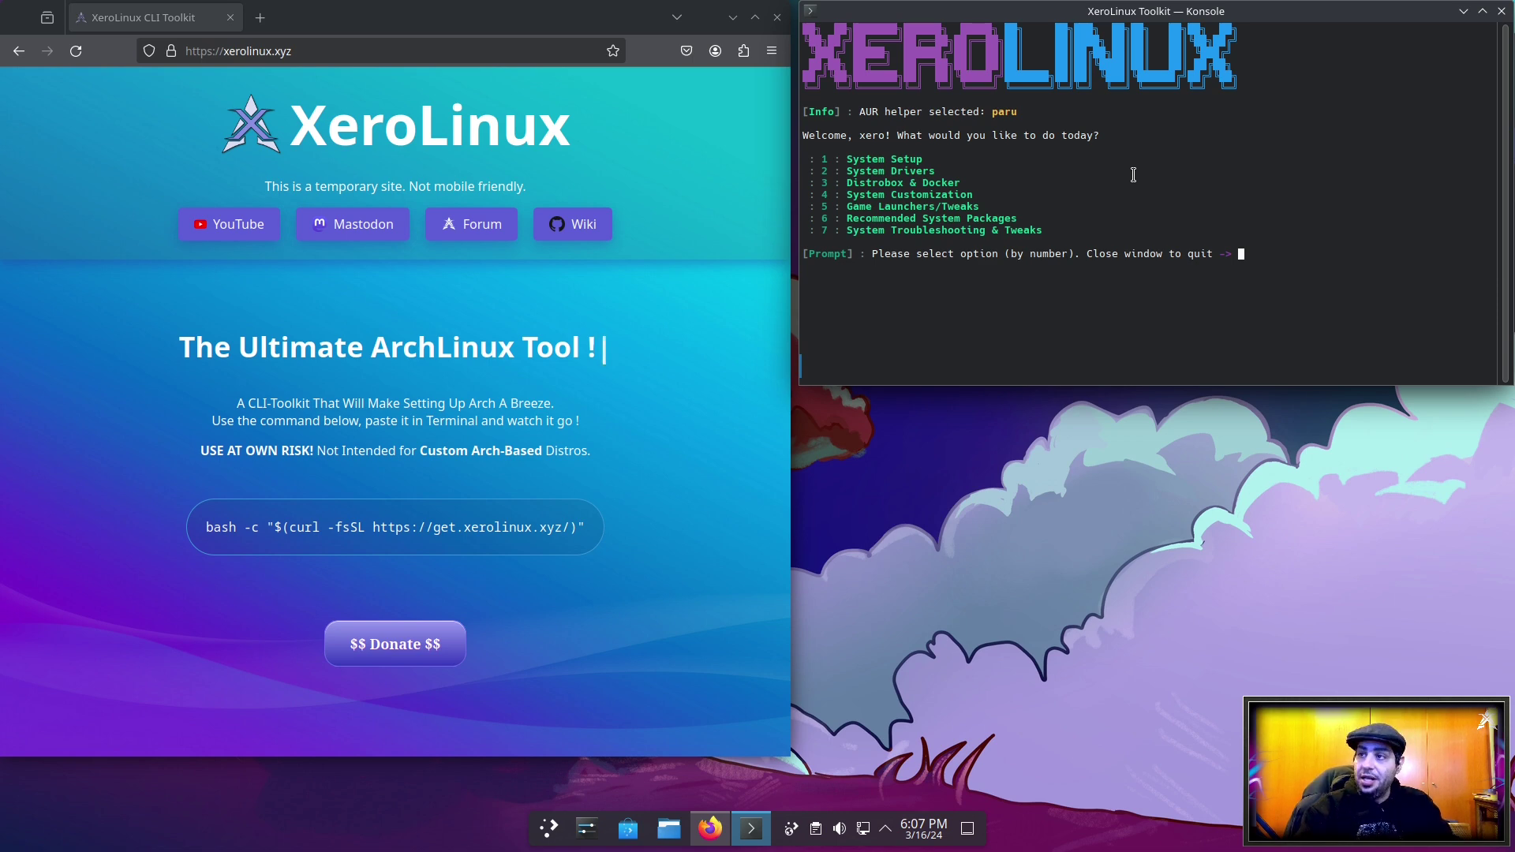
Enter 1 at the toolkit's main menu to open Initial System Setup
{"action": "type", "text": "1"}
{"action": "key", "text": "Return"}
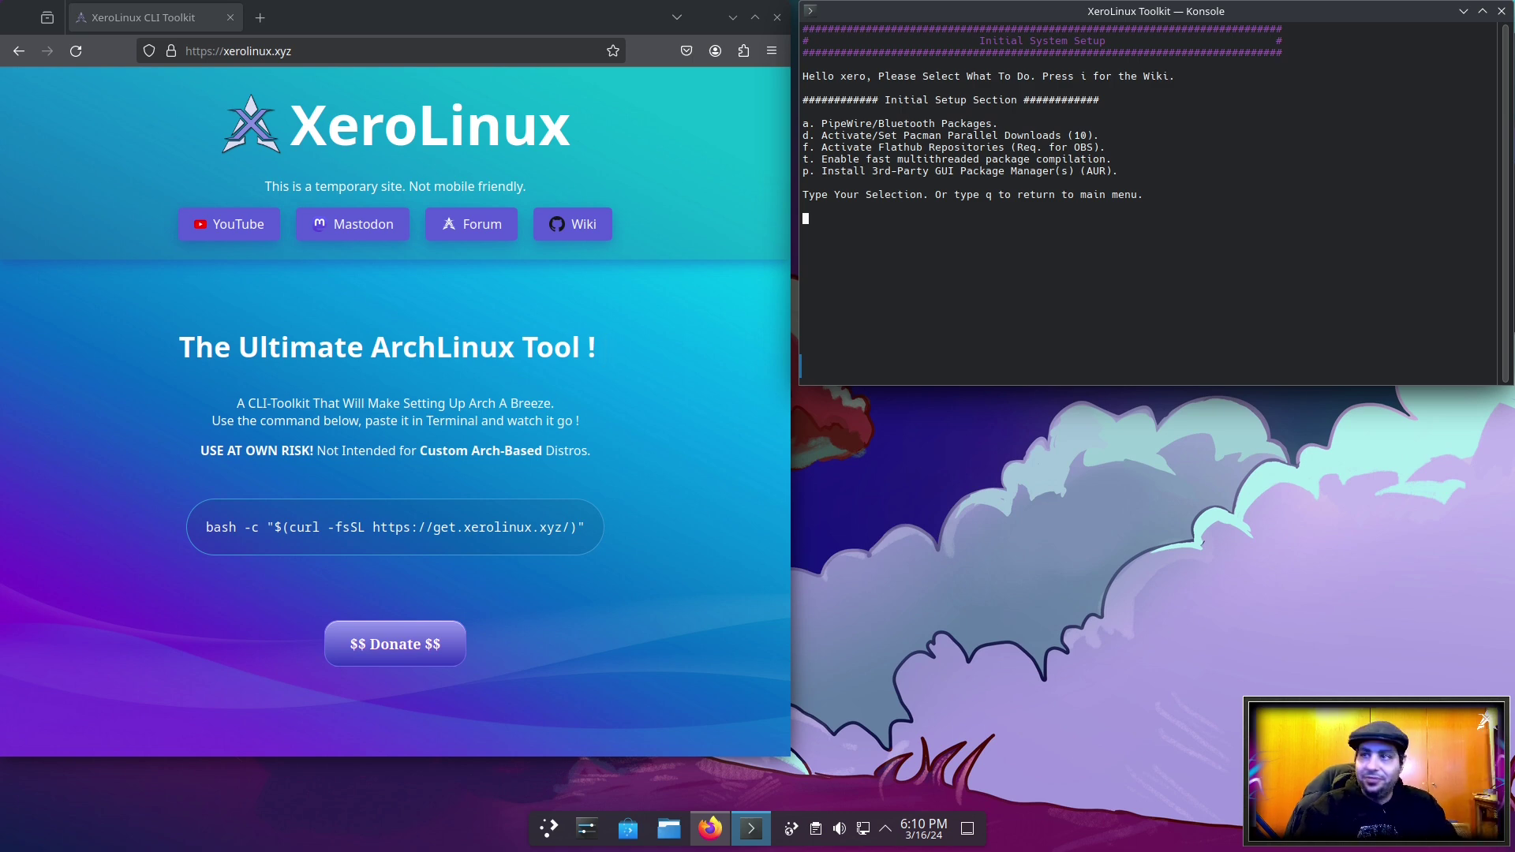
Enter q to return to the main menu, then 2 for the Device Drivers section
{"action": "type", "text": "q"}
{"action": "key", "text": "Return"}
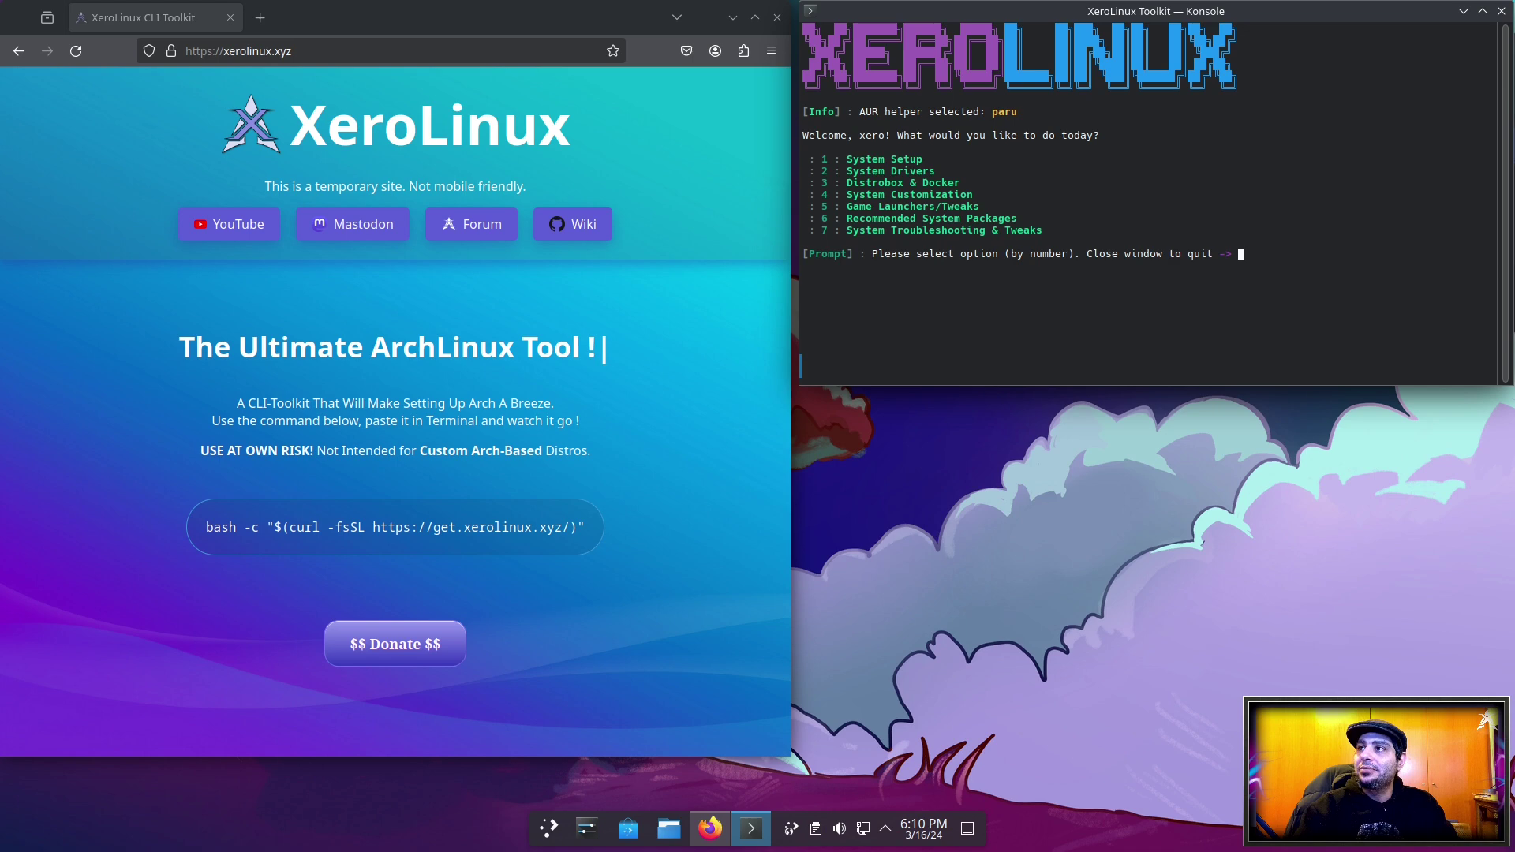
{"action": "type", "text": "2"}
{"action": "key", "text": "Return"}
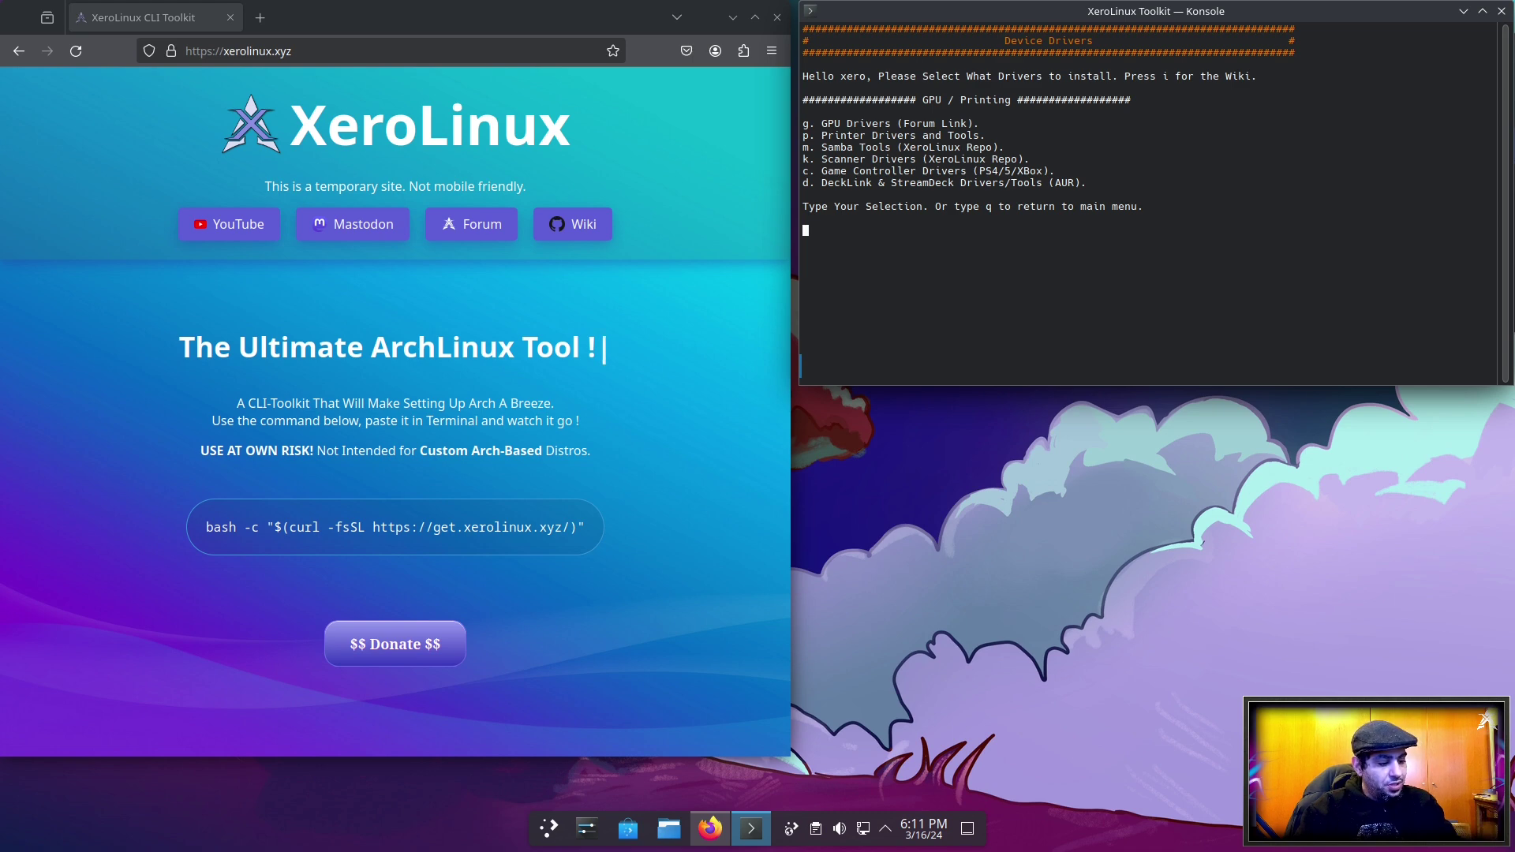
Open the forum guide on installing GPU drivers and read down through it
{"action": "key", "text": "g"}
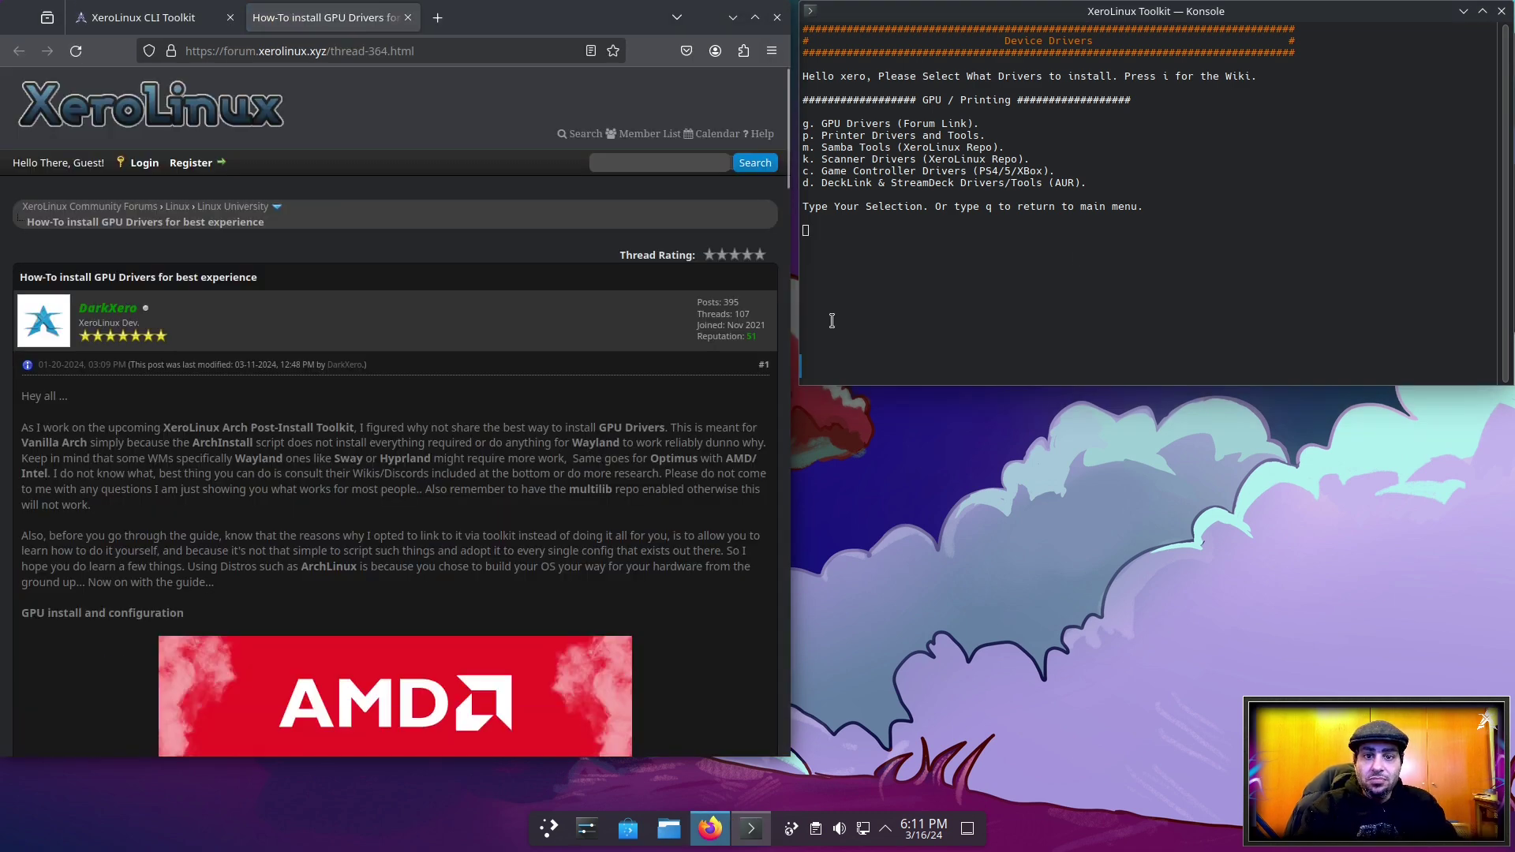
{"action": "scroll", "coordinate": [568, 410], "scroll_direction": "down", "scroll_amount": 3}
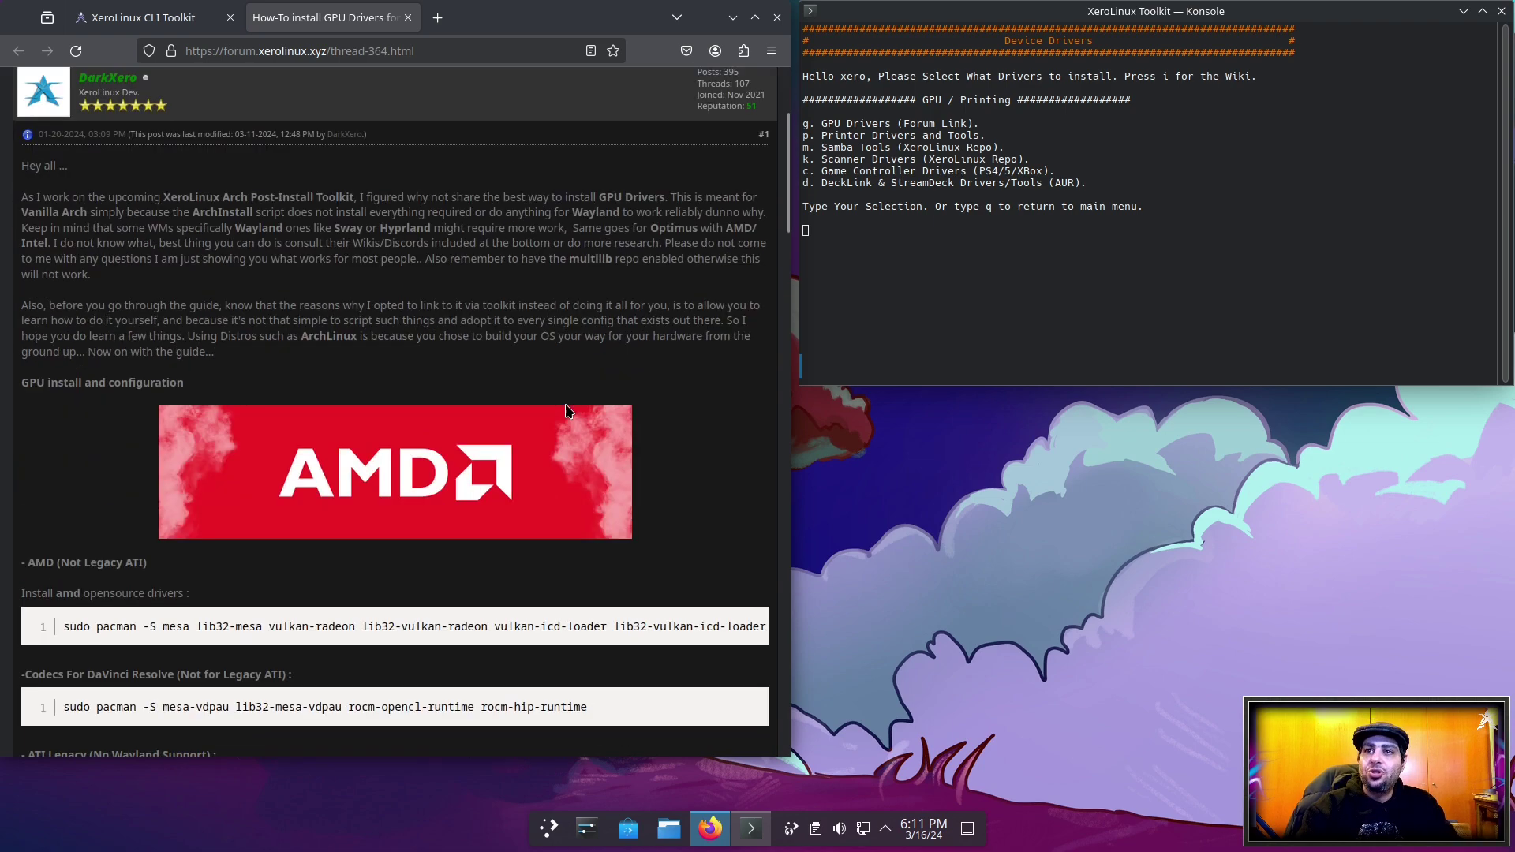
{"action": "scroll", "coordinate": [567, 410], "scroll_direction": "down", "scroll_amount": 8}
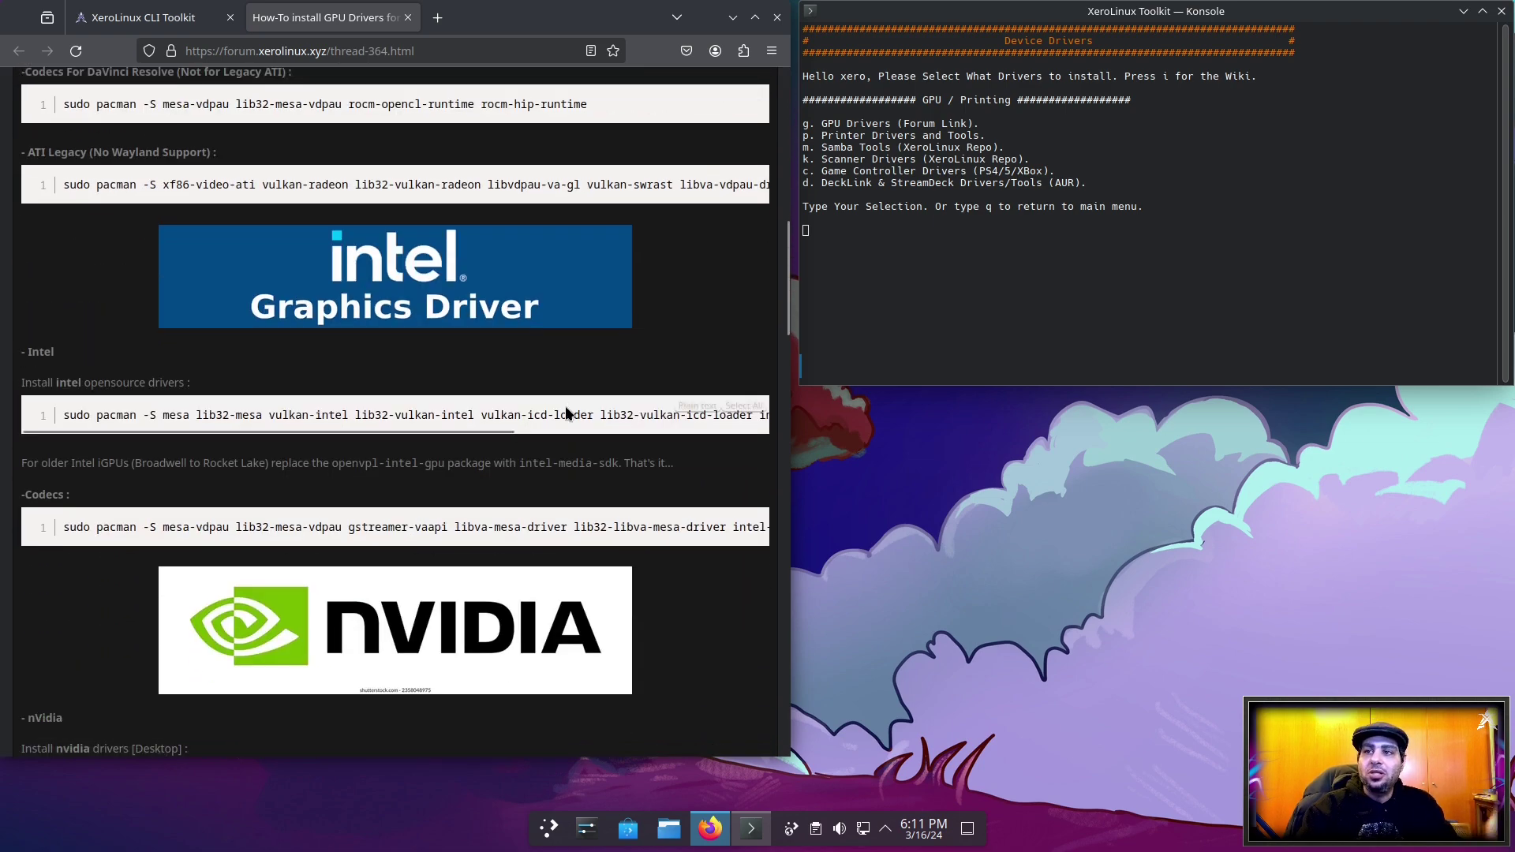
{"action": "scroll", "coordinate": [565, 406], "scroll_direction": "down", "scroll_amount": 4}
{"action": "scroll", "coordinate": [569, 410], "scroll_direction": "down", "scroll_amount": 9}
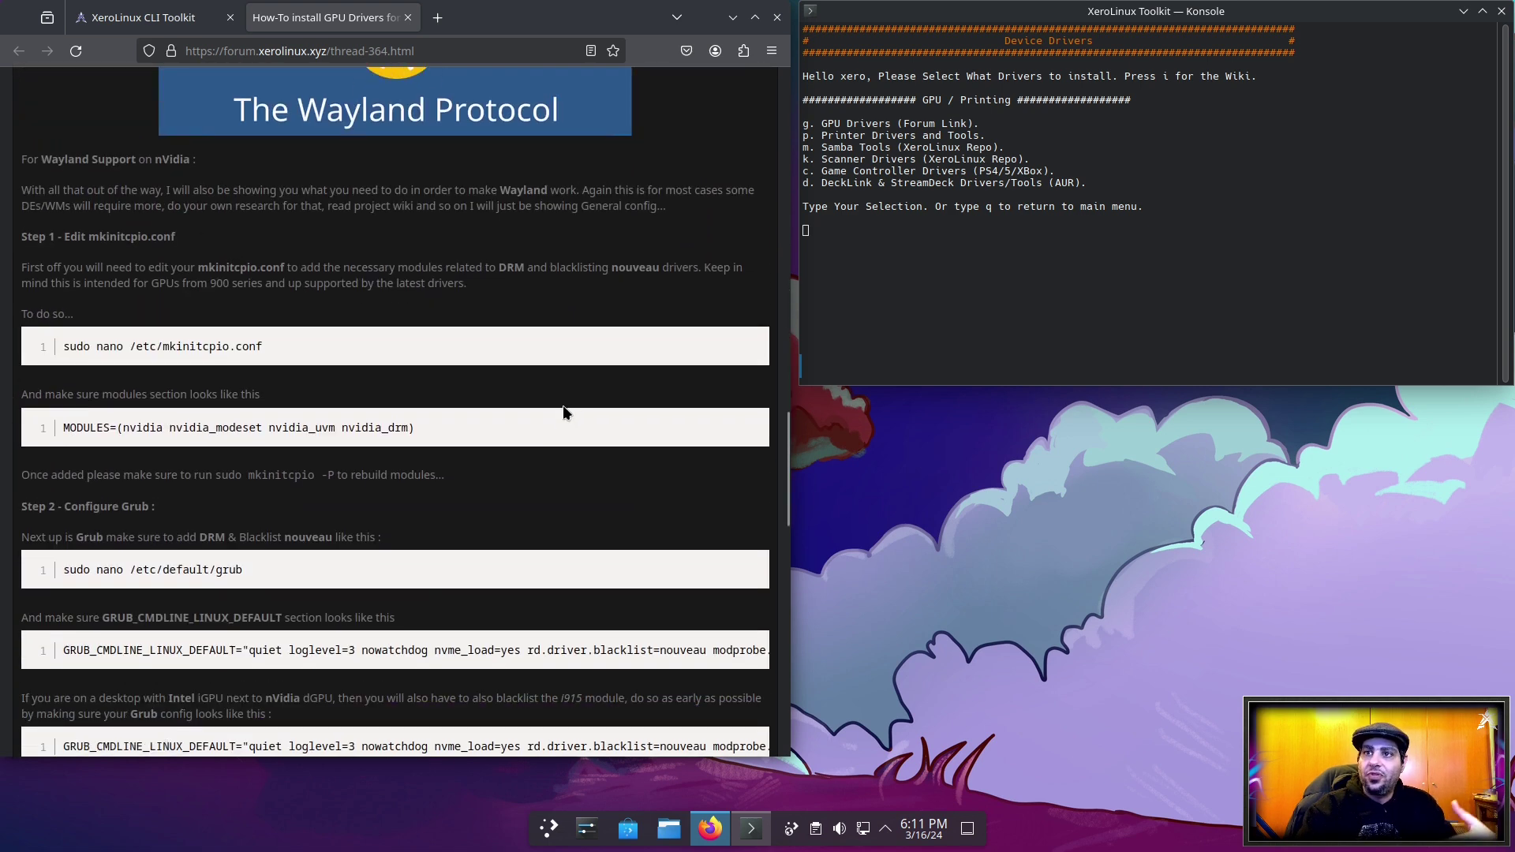
{"action": "scroll", "coordinate": [564, 409], "scroll_direction": "down", "scroll_amount": 4}
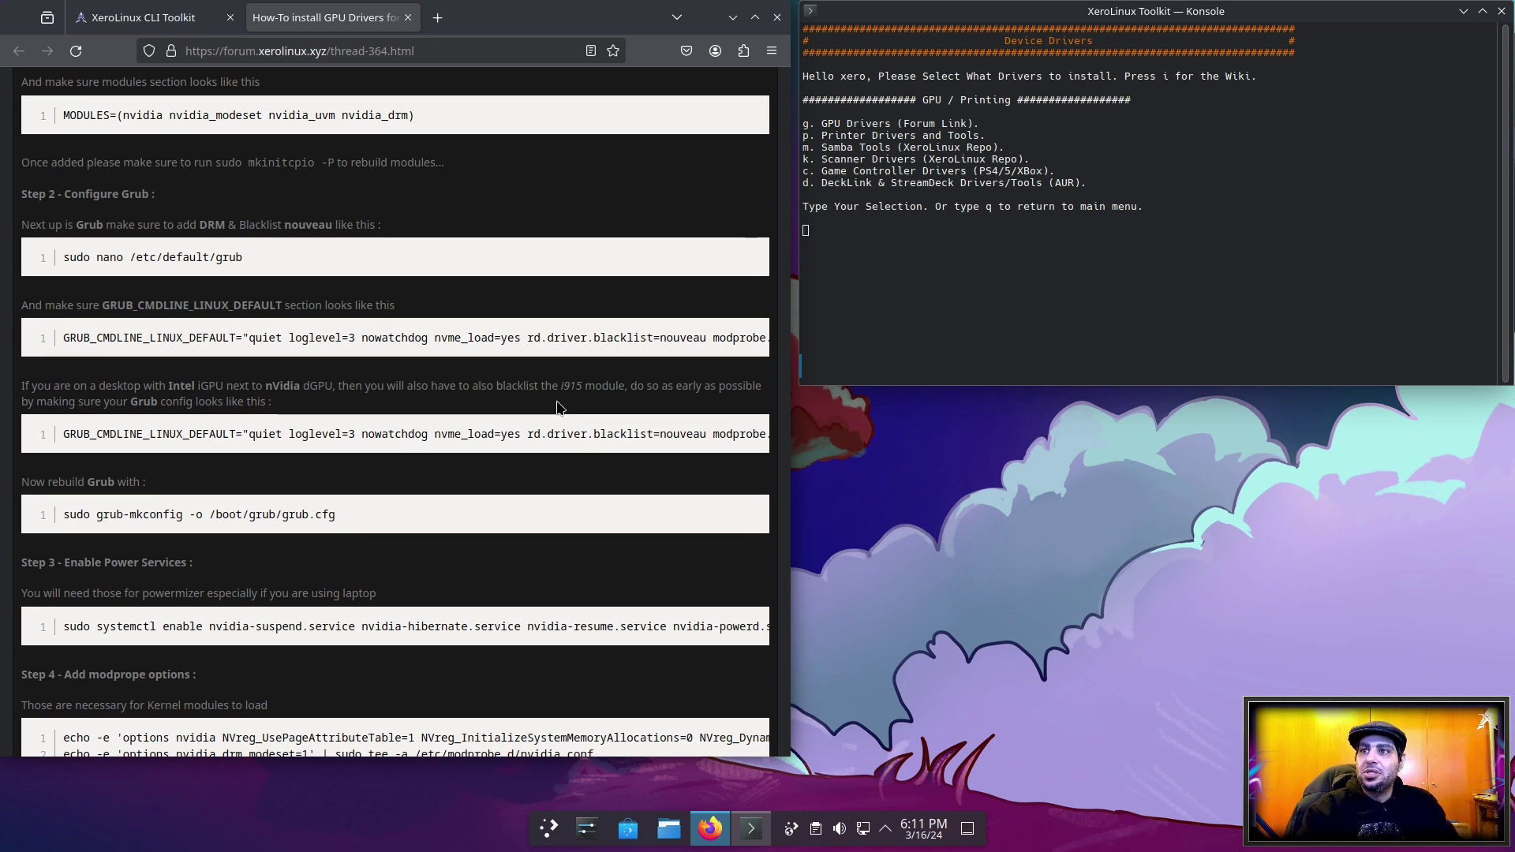
{"action": "scroll", "coordinate": [557, 407], "scroll_direction": "down", "scroll_amount": 3}
{"action": "scroll", "coordinate": [554, 404], "scroll_direction": "down", "scroll_amount": 5}
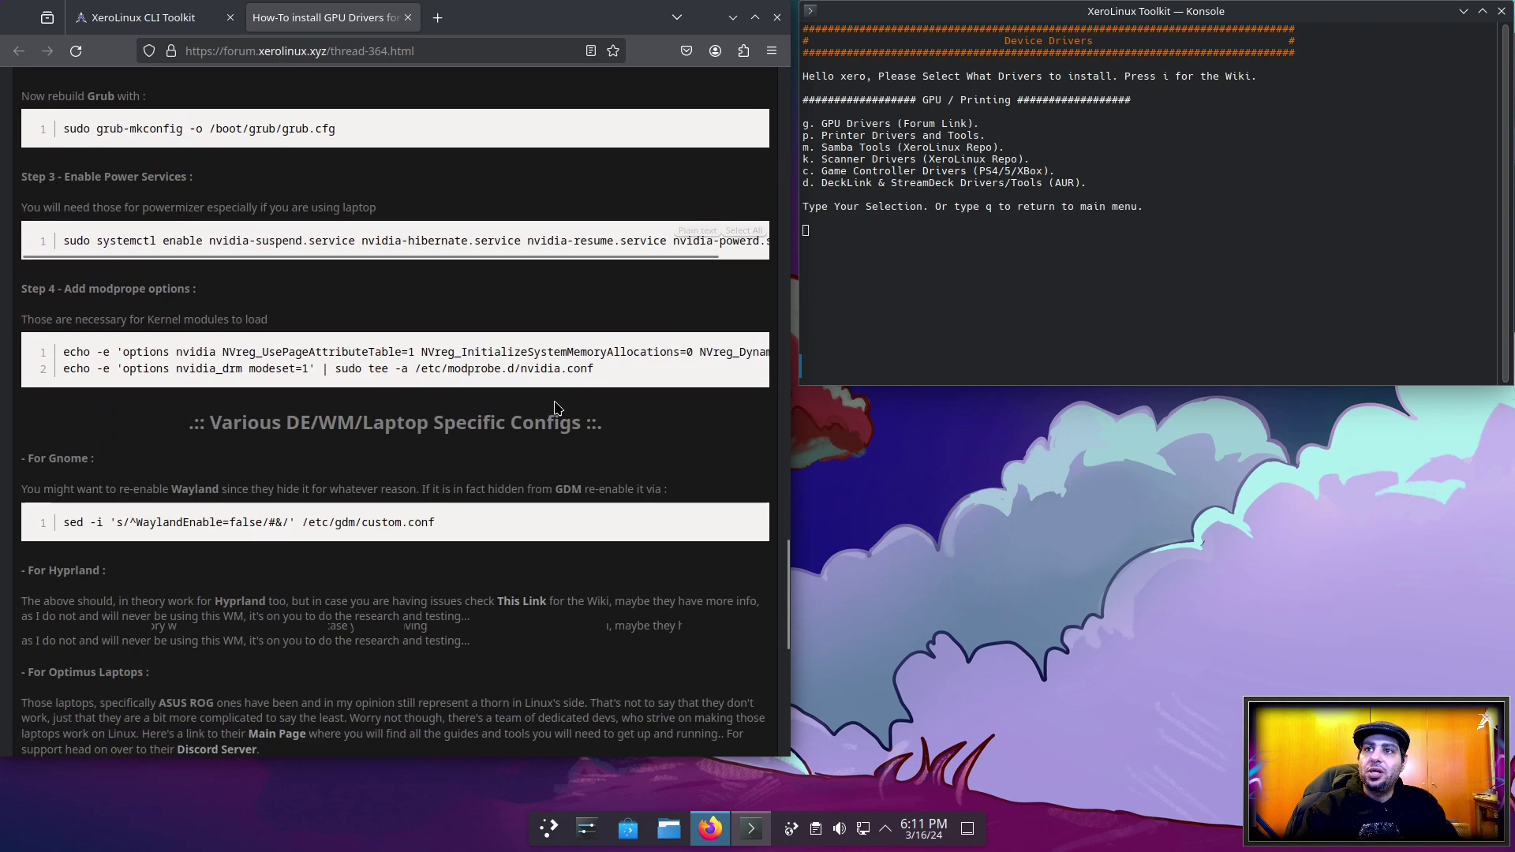
Review parts of the GPU driver guide again, then return to the XeroLinux CLI Toolkit tab
{"action": "scroll", "coordinate": [557, 407], "scroll_direction": "up", "scroll_amount": 8}
{"action": "scroll", "coordinate": [555, 407], "scroll_direction": "up", "scroll_amount": 6}
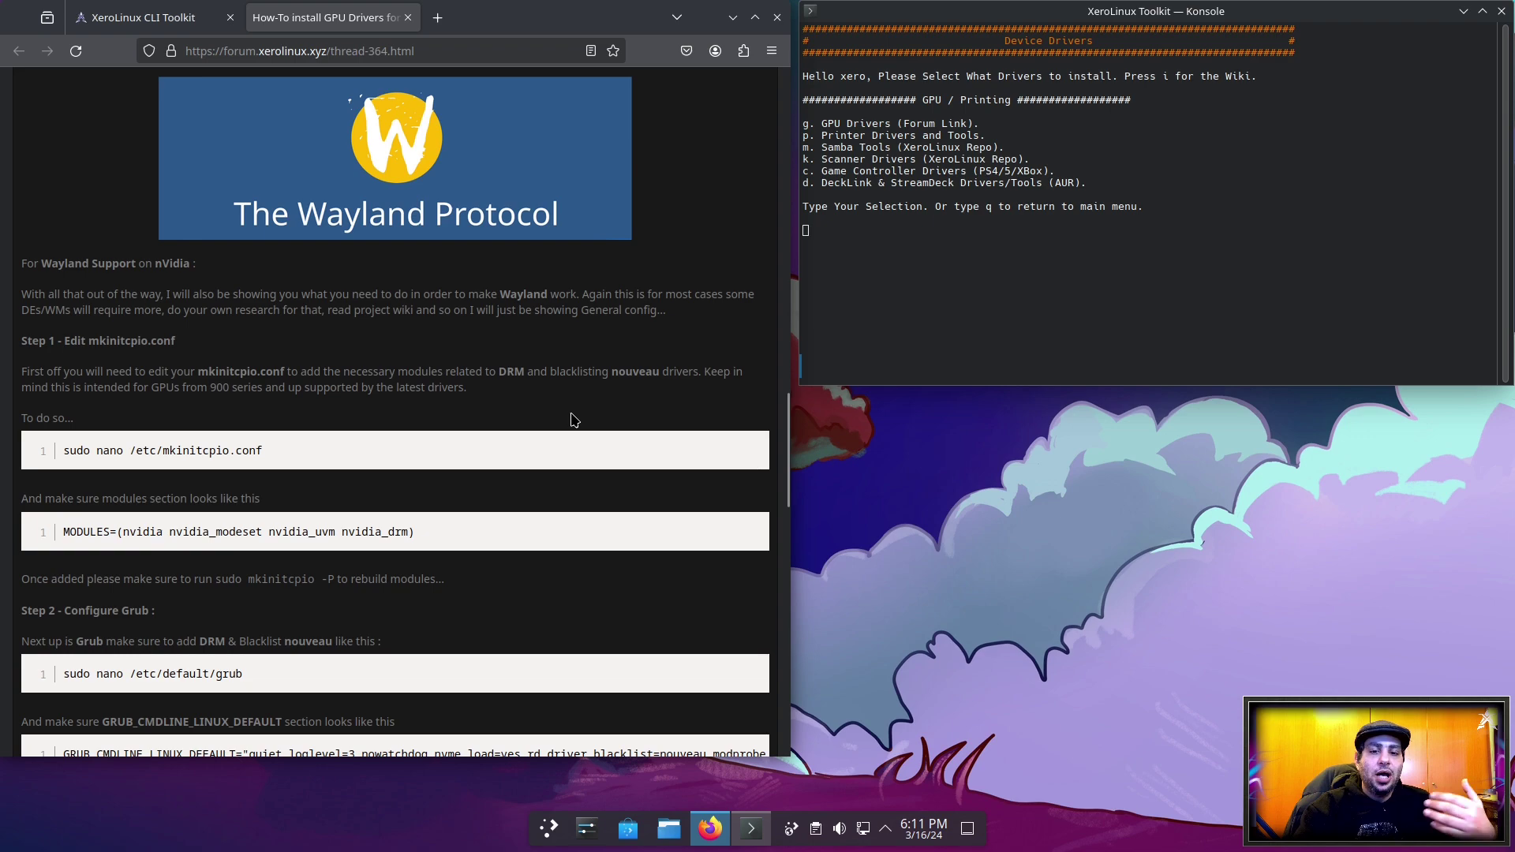
{"action": "scroll", "coordinate": [694, 422], "scroll_direction": "up", "scroll_amount": 5}
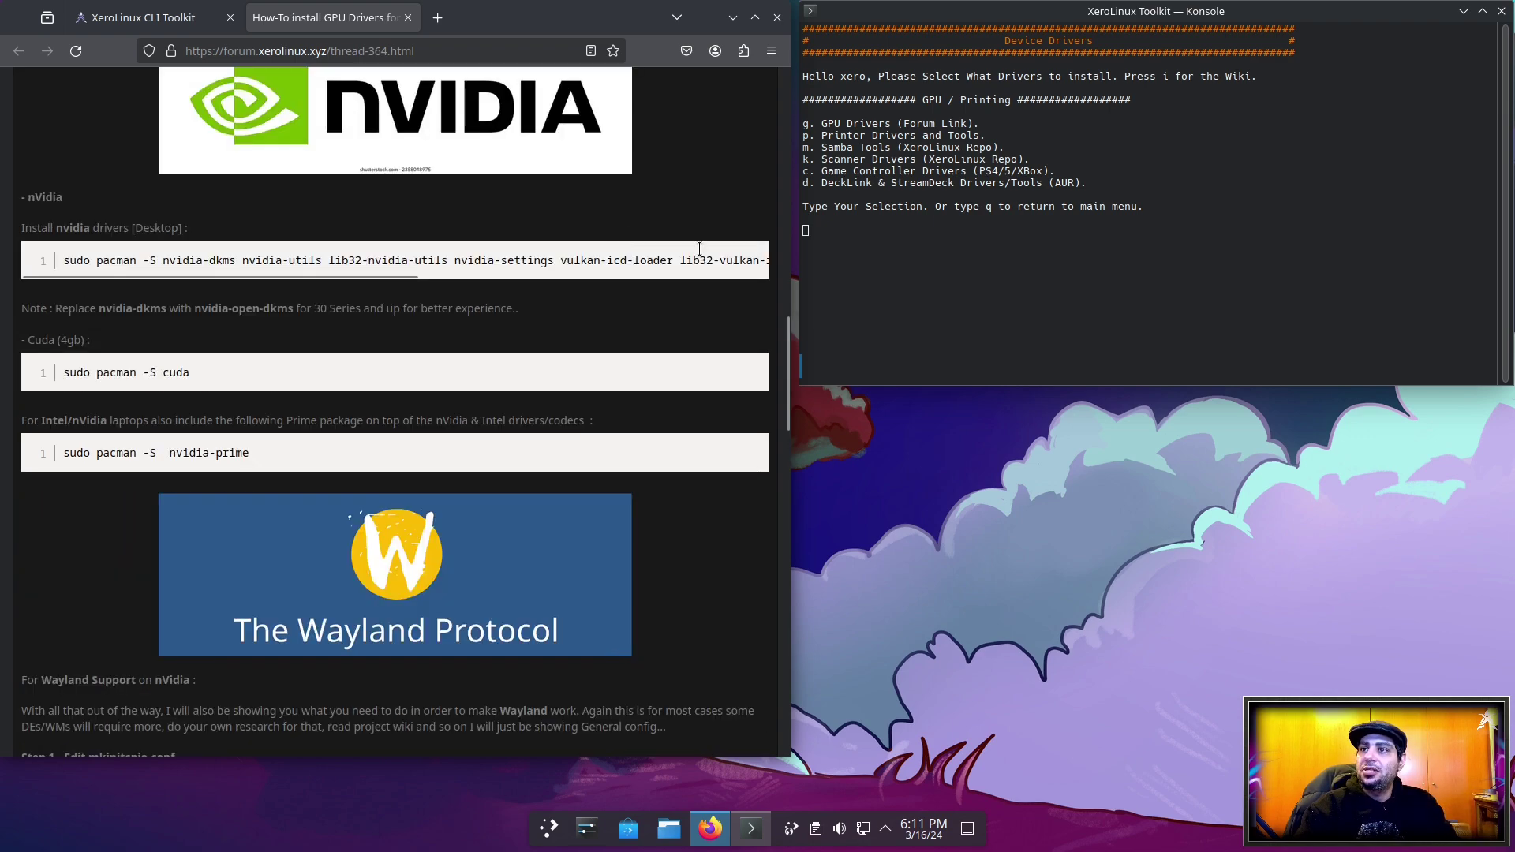
{"action": "scroll", "coordinate": [551, 385], "scroll_direction": "down", "scroll_amount": 9}
{"action": "scroll", "coordinate": [551, 385], "scroll_direction": "down", "scroll_amount": 10}
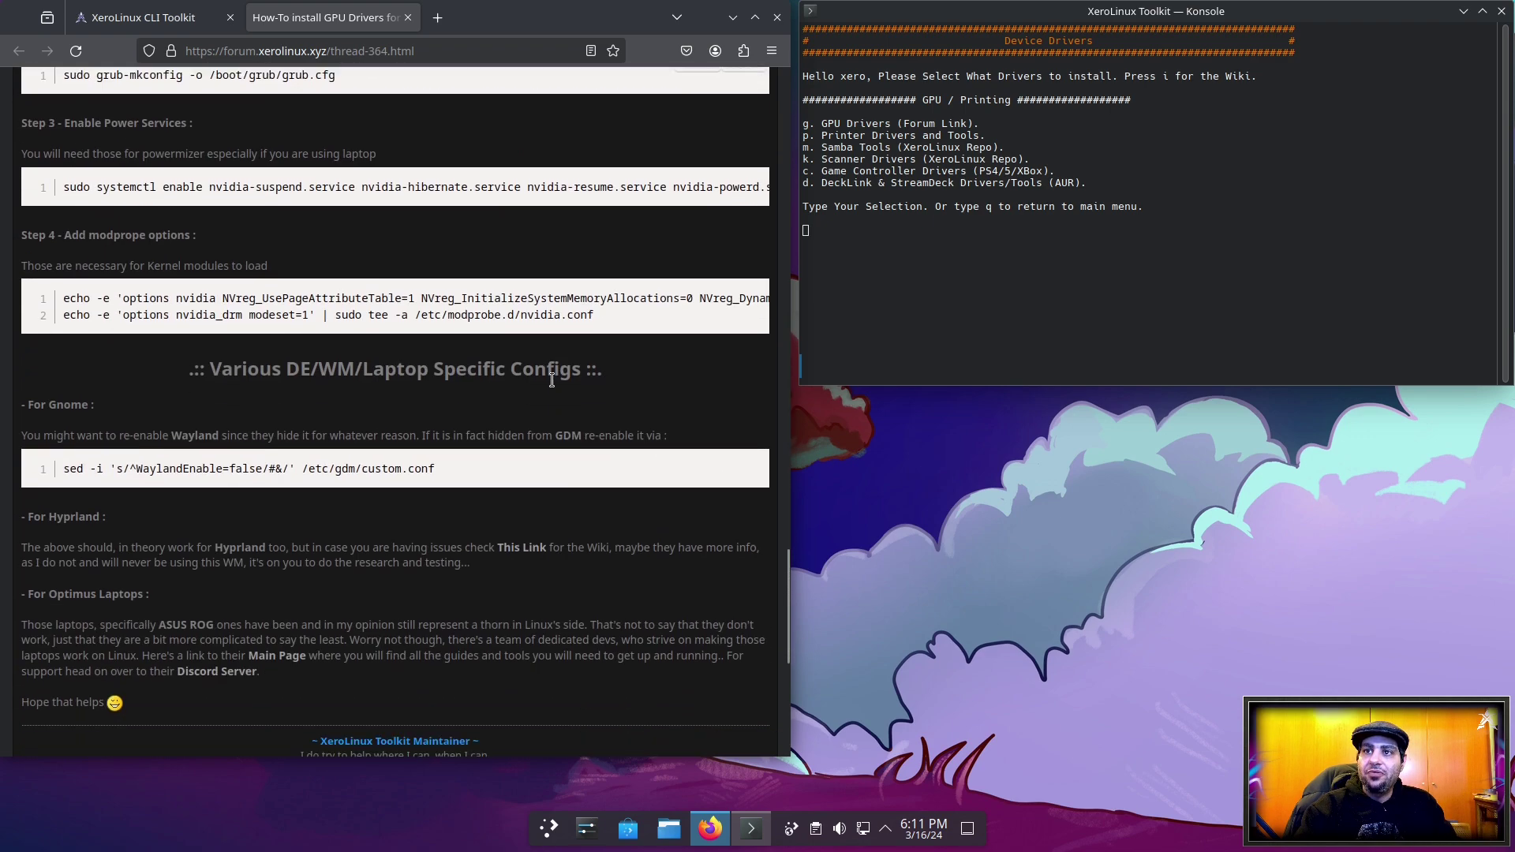
{"action": "scroll", "coordinate": [552, 385], "scroll_direction": "up", "scroll_amount": 10}
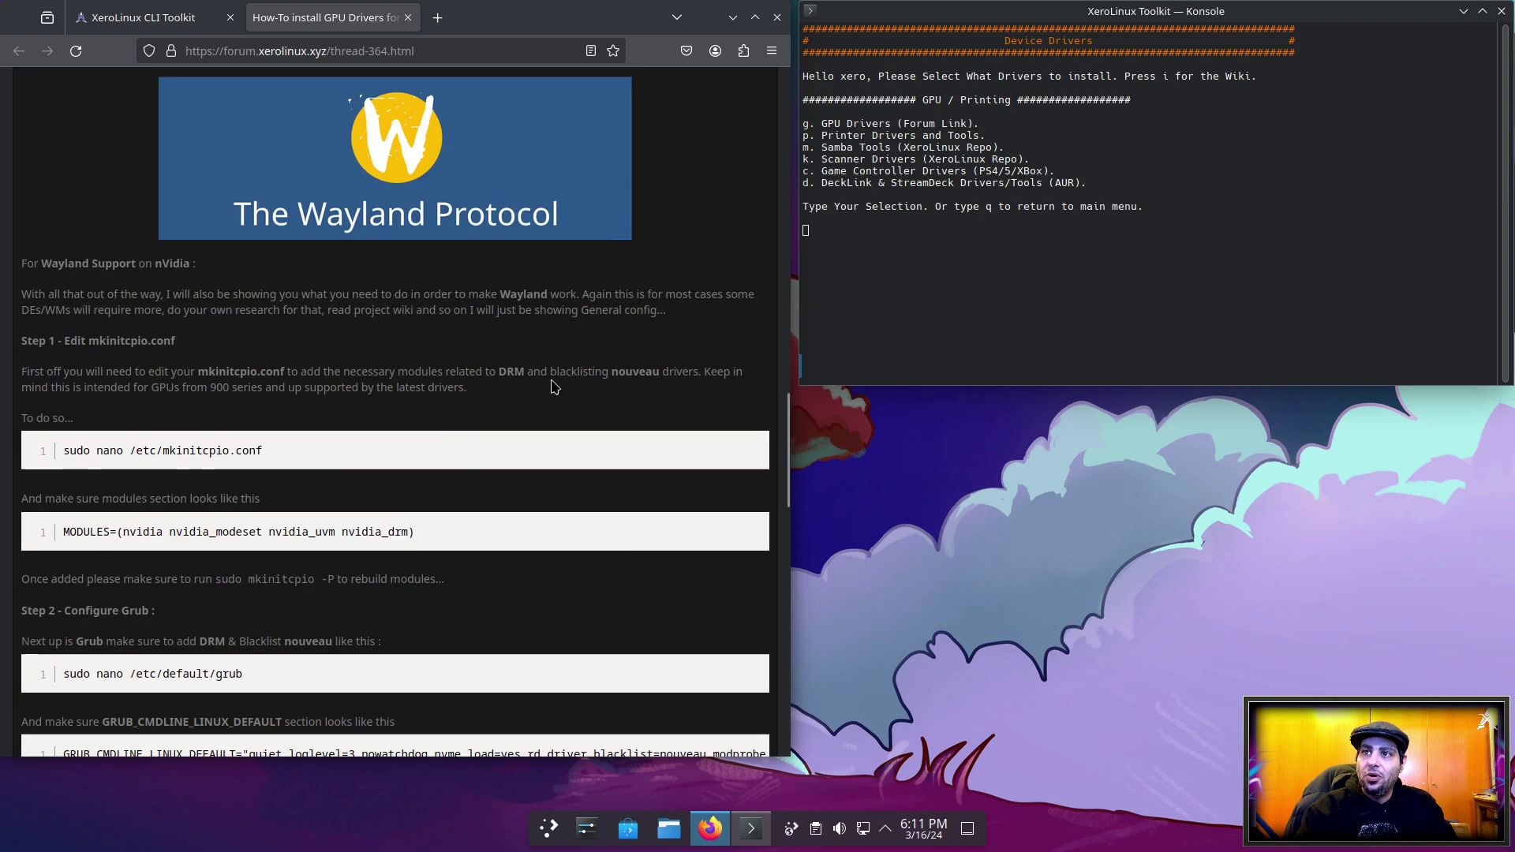
{"action": "scroll", "coordinate": [552, 387], "scroll_direction": "down", "scroll_amount": 10}
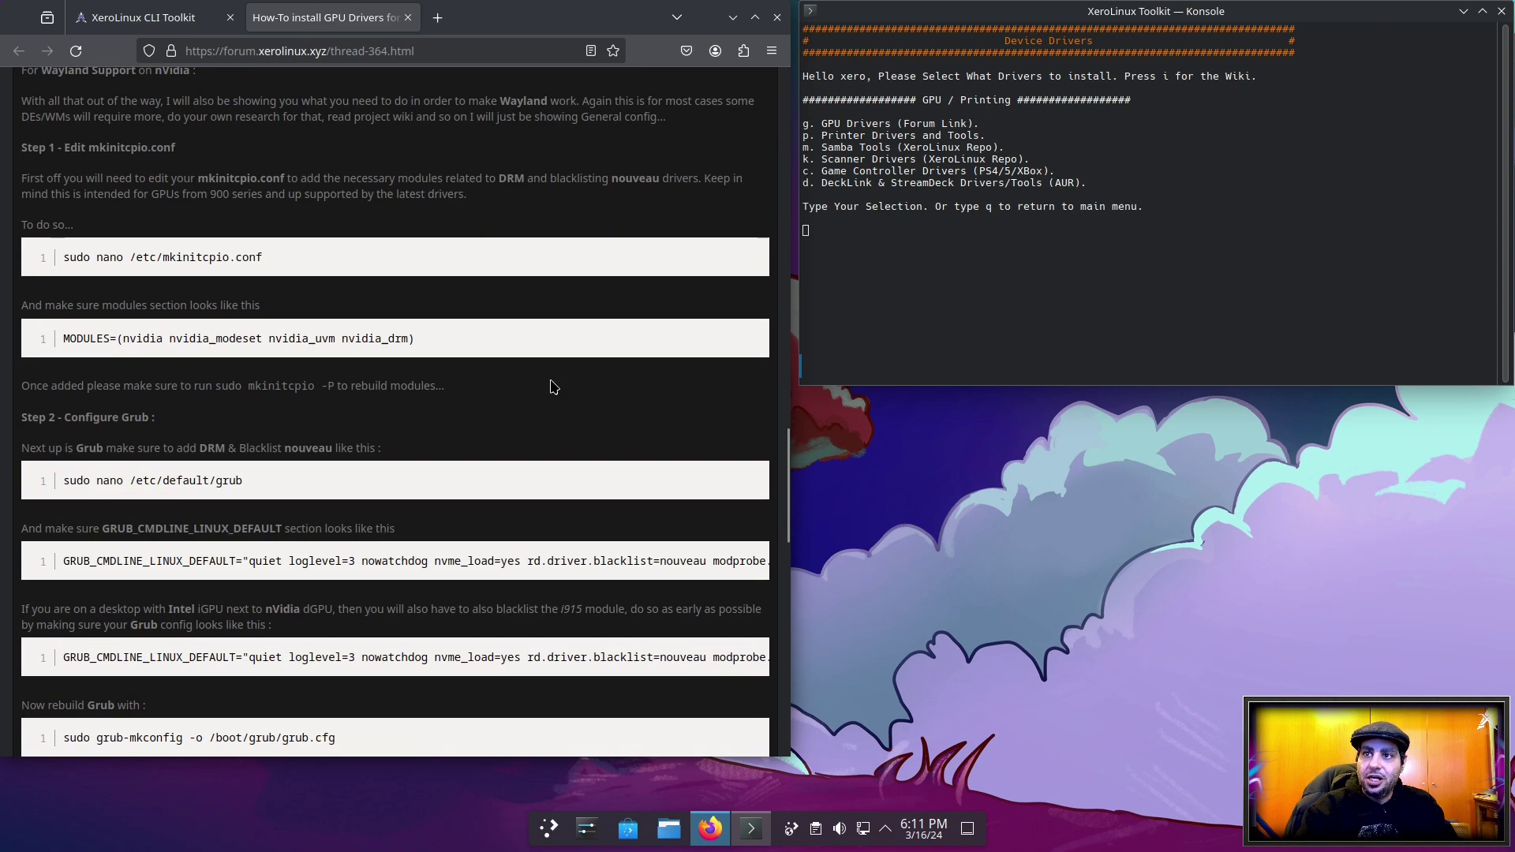
{"action": "left_click", "coordinate": [142, 17]}
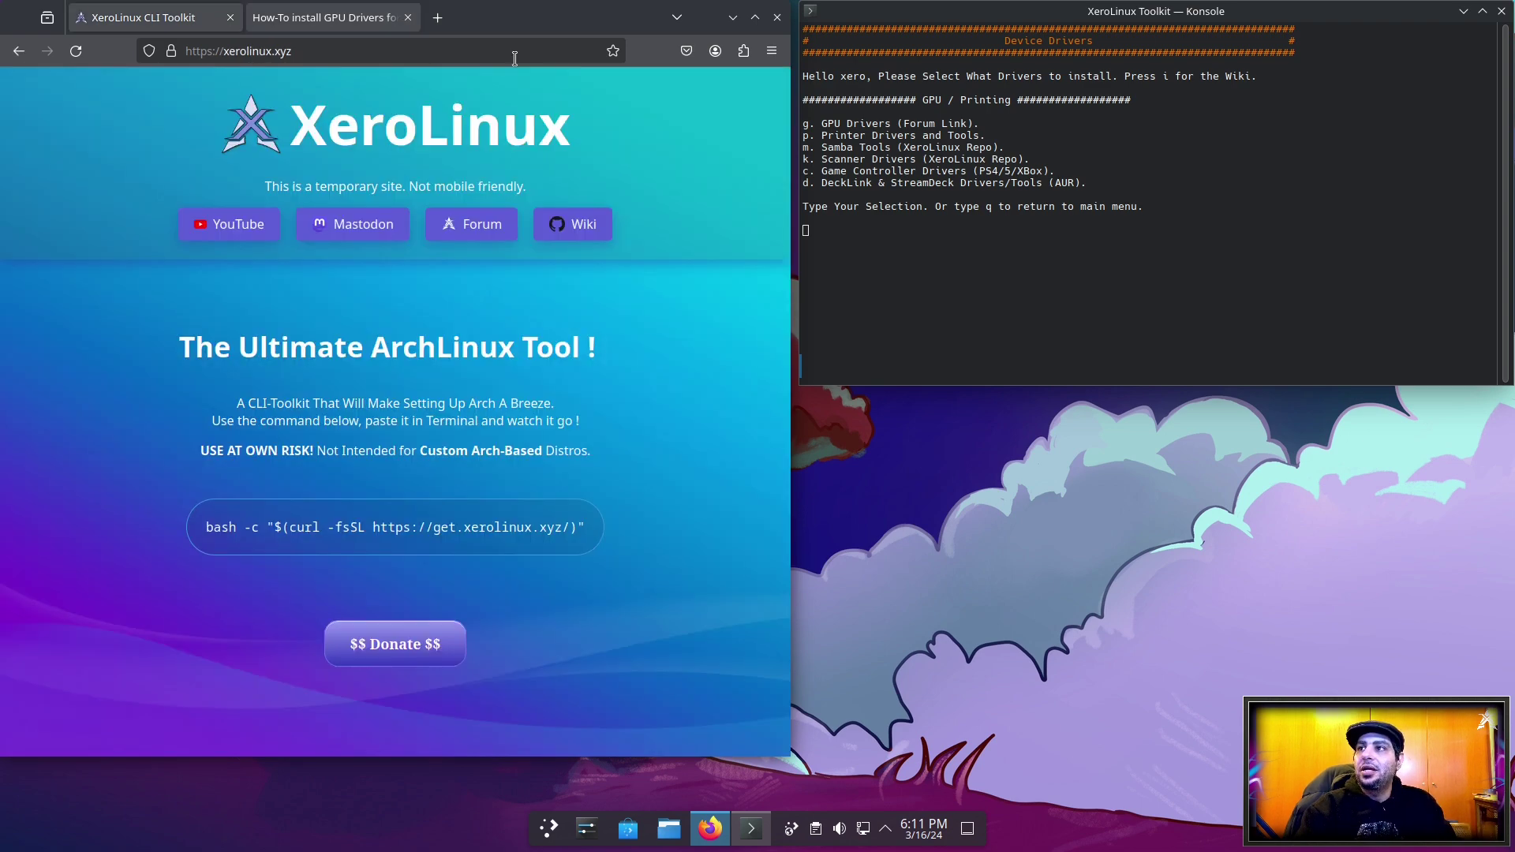
{"action": "left_click", "coordinate": [927, 222]}
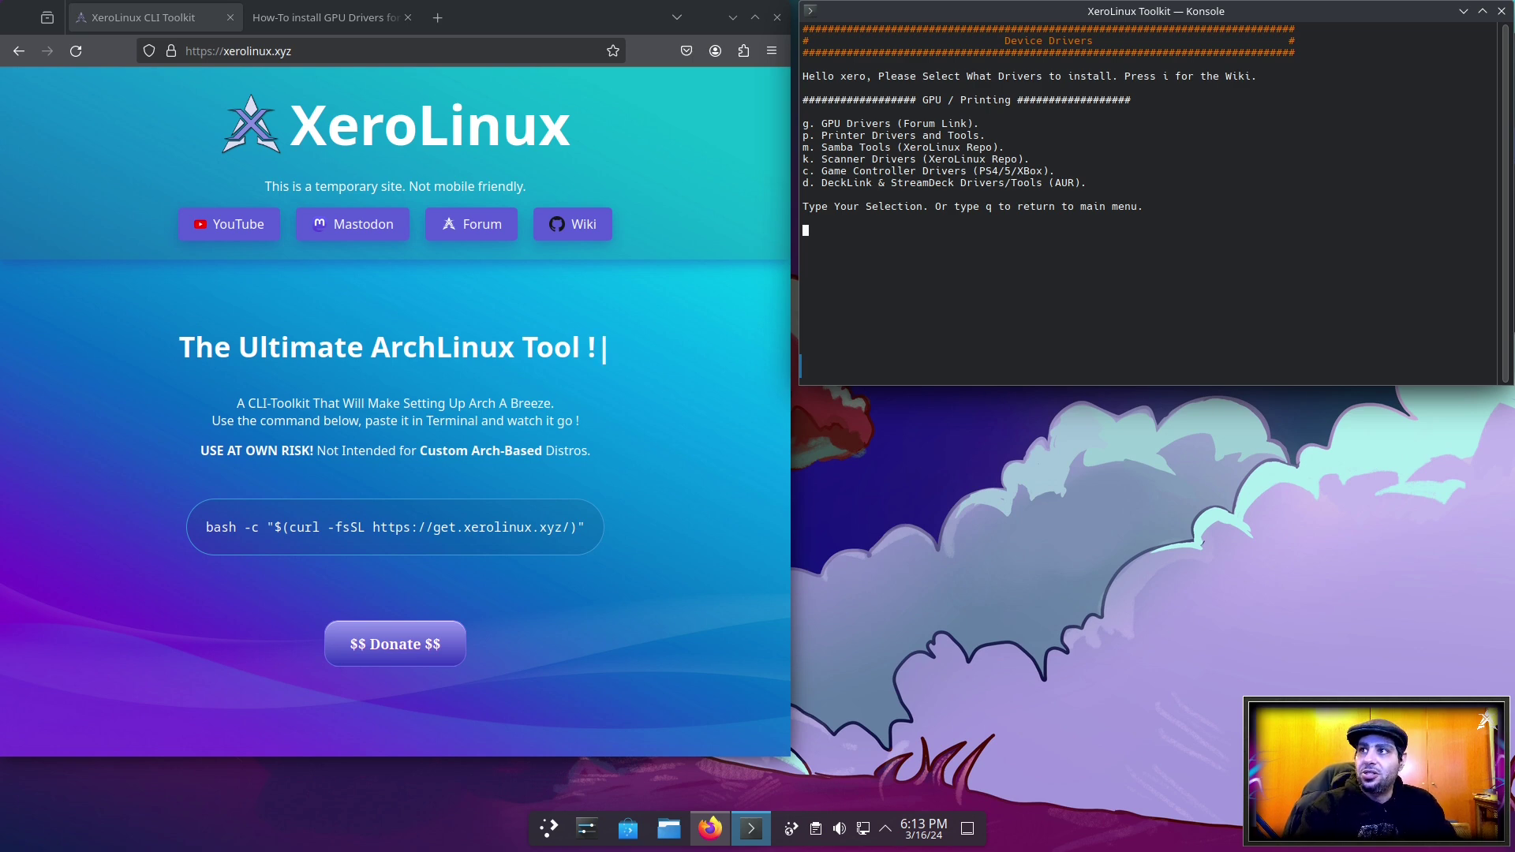
Enter q to leave Device Drivers for the seven-option main menu
{"action": "type", "text": "q"}
{"action": "key", "text": "Return"}
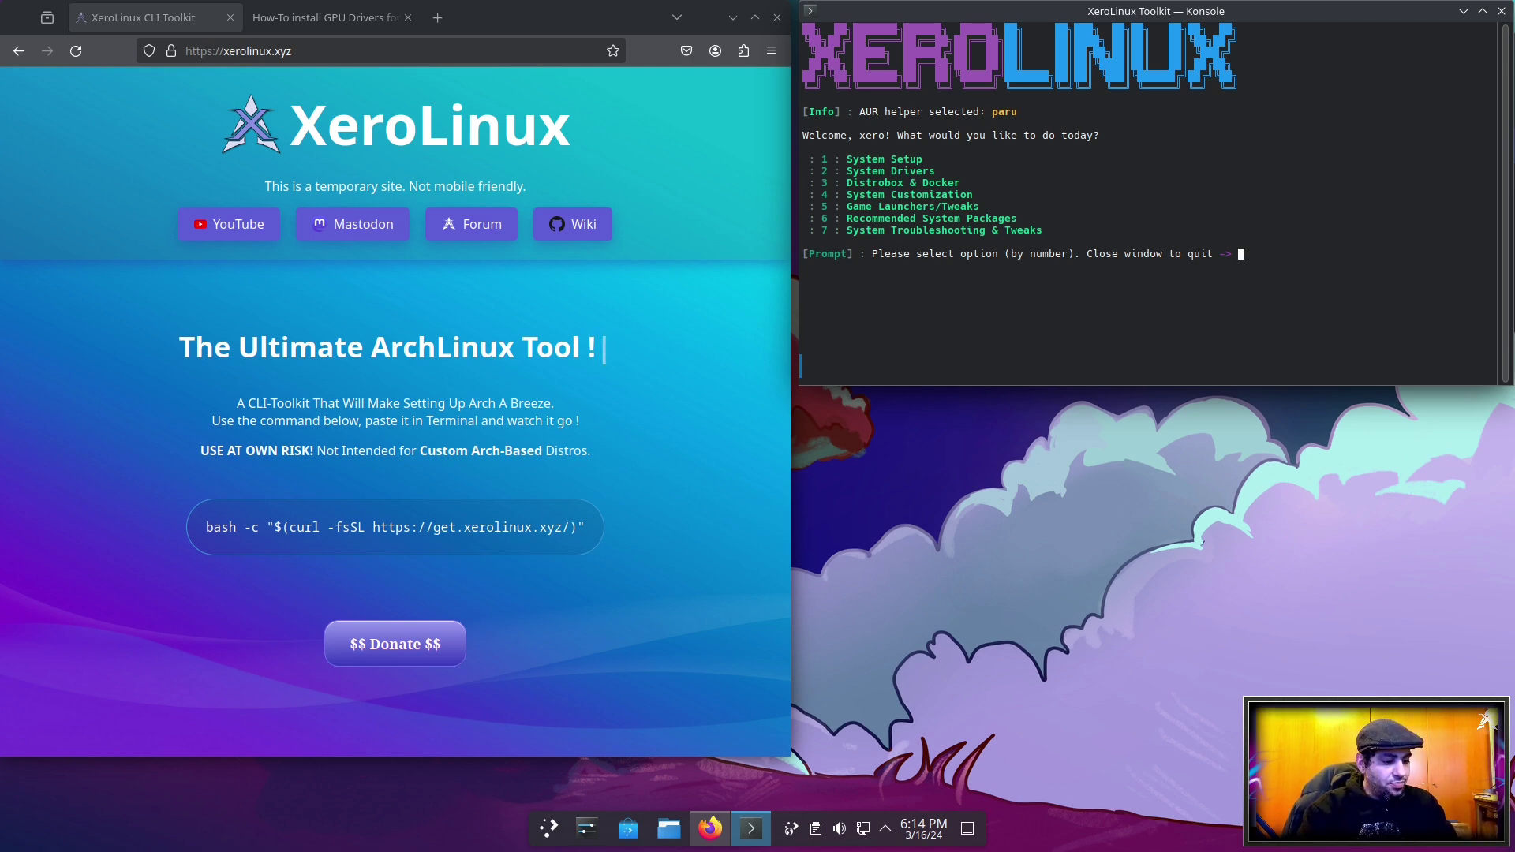
Enter 4 for System Customization, then k to try the XeroLinux KDE Rice
{"action": "type", "text": "4"}
{"action": "key", "text": "Return"}
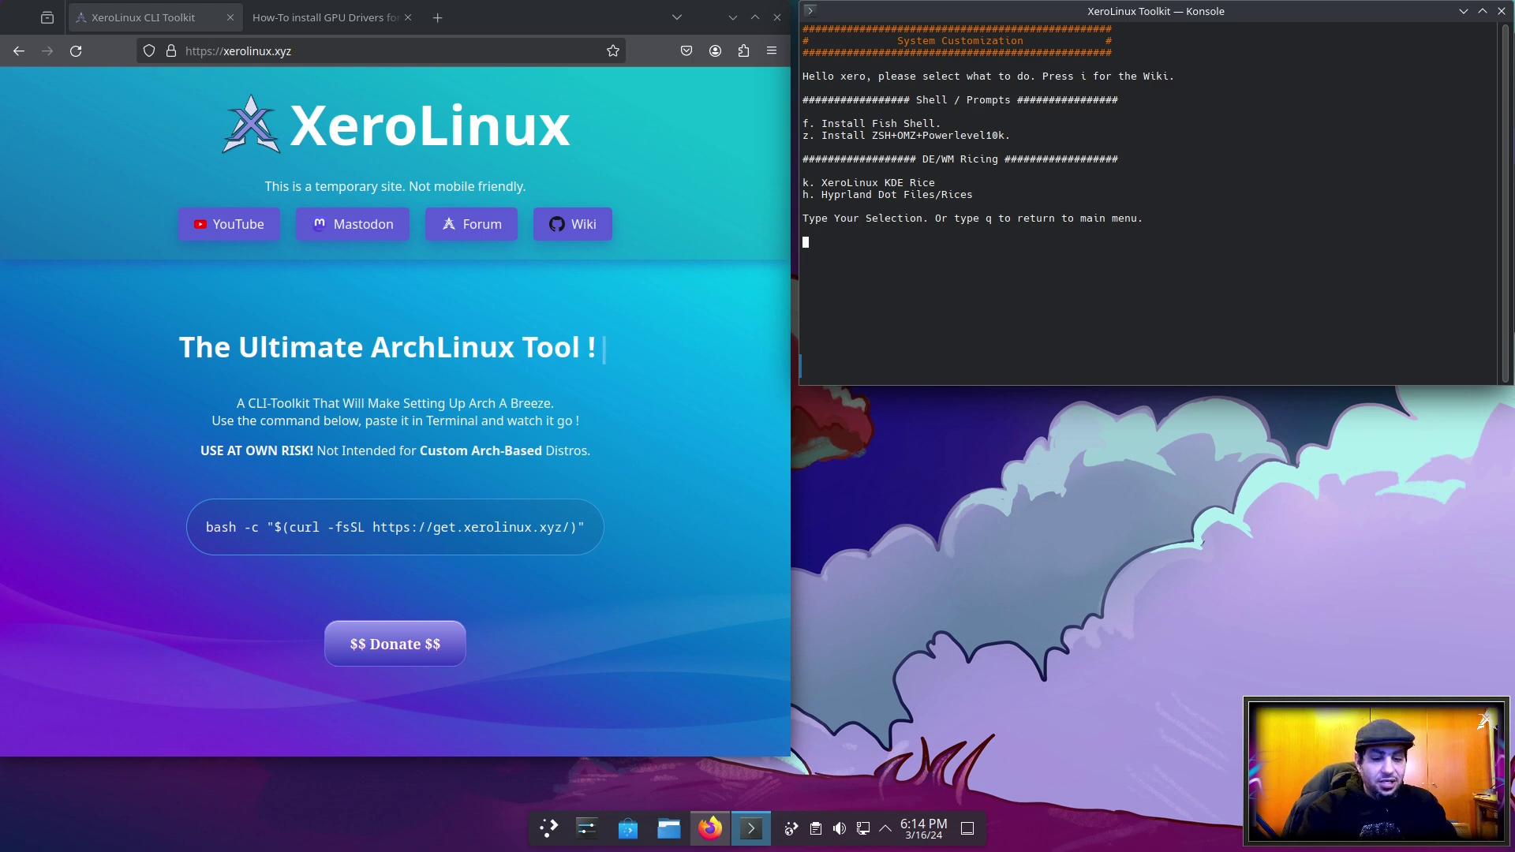
{"action": "type", "text": "k"}
{"action": "key", "text": "Return"}
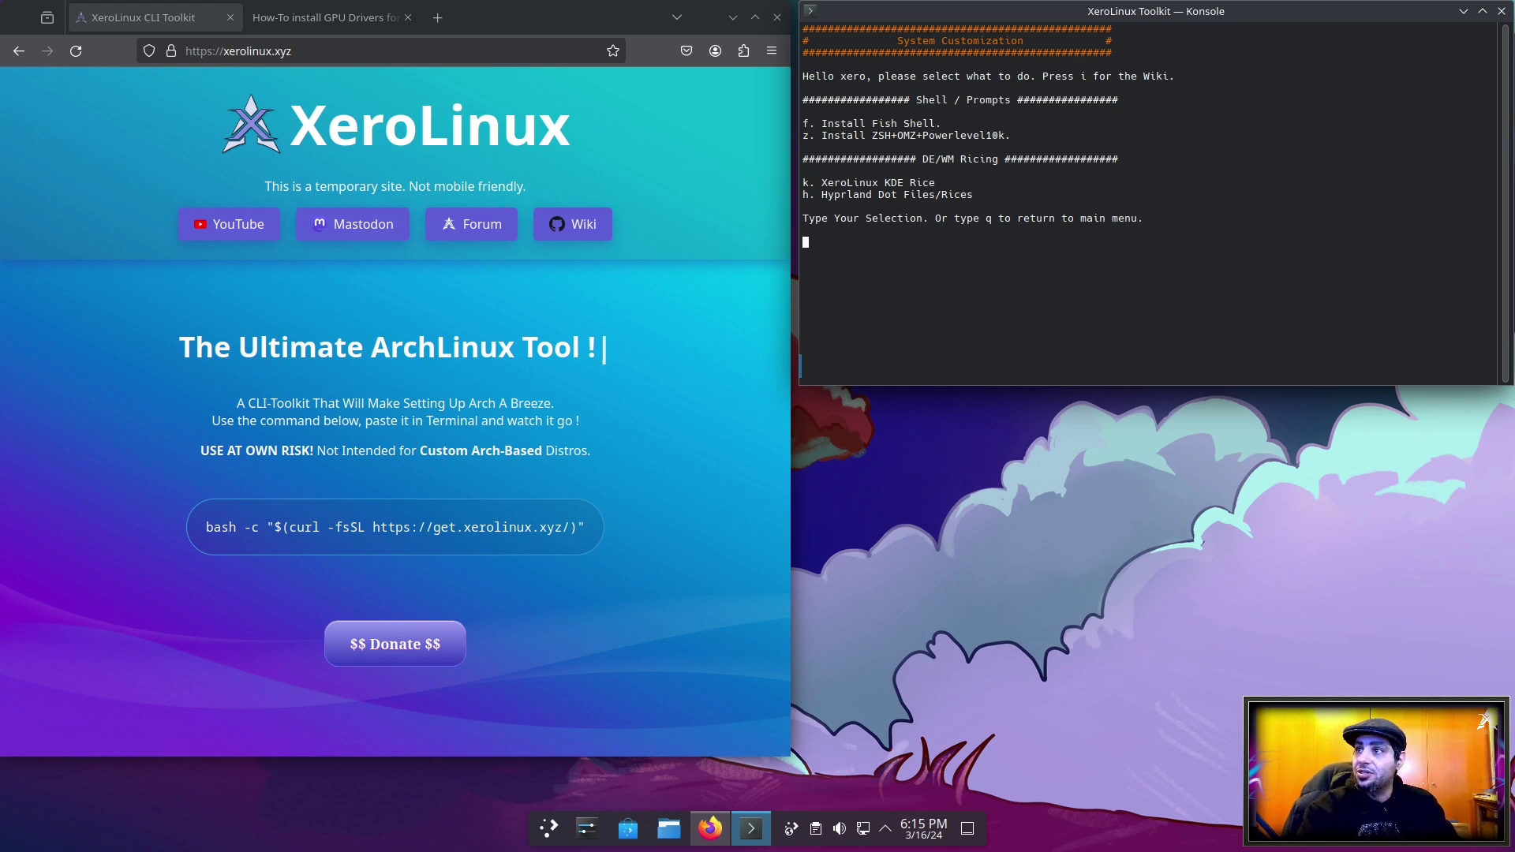
Enter h for Hyprland choices, pick 1 (ML4W), and browse its GitLab dotfiles page
{"action": "type", "text": "h"}
{"action": "key", "text": "Return"}
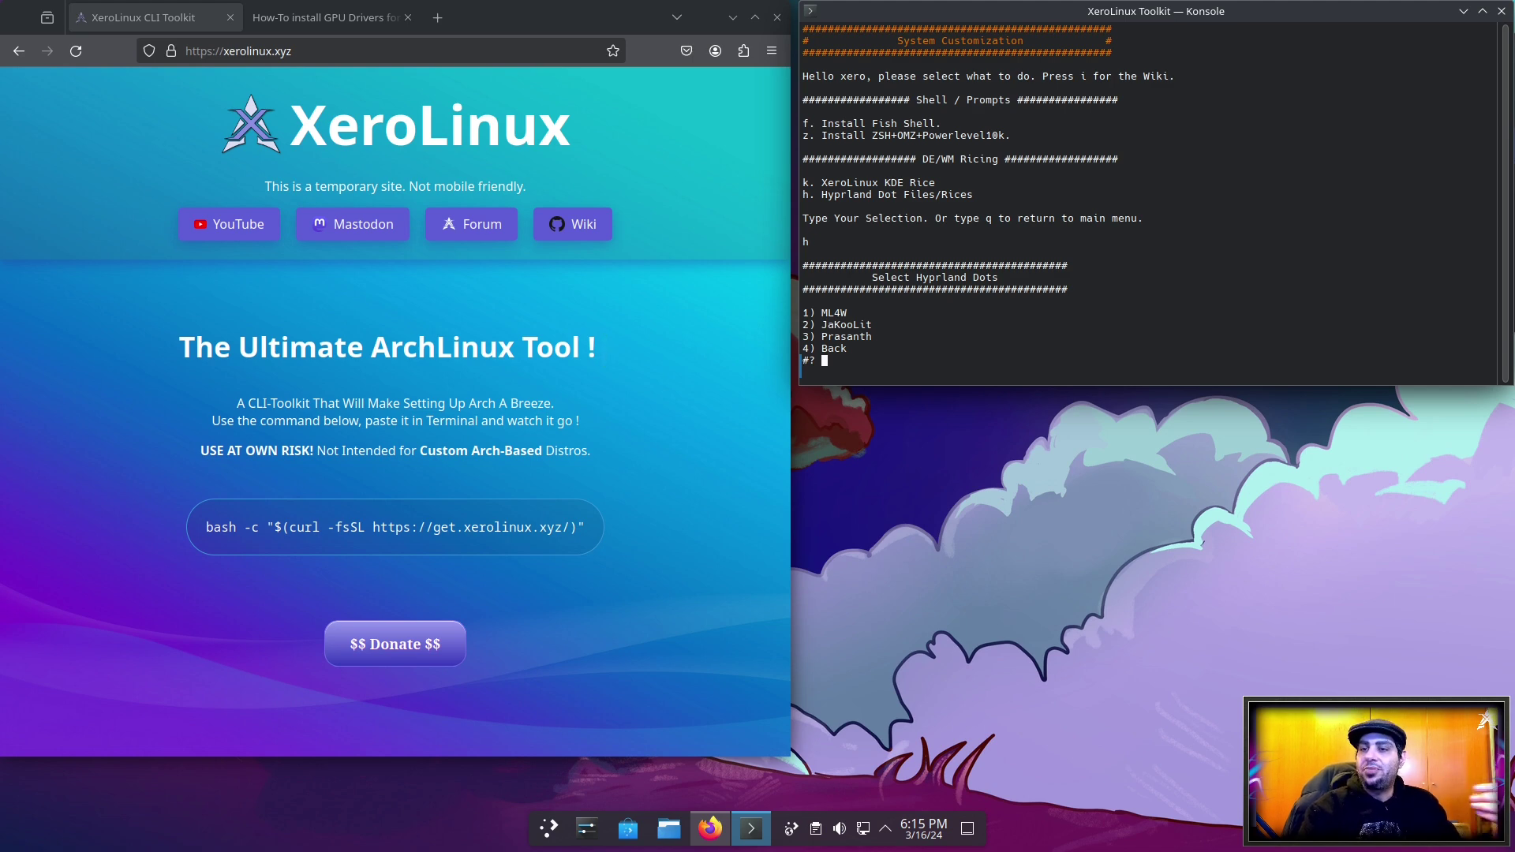
{"action": "type", "text": "1"}
{"action": "key", "text": "Return"}
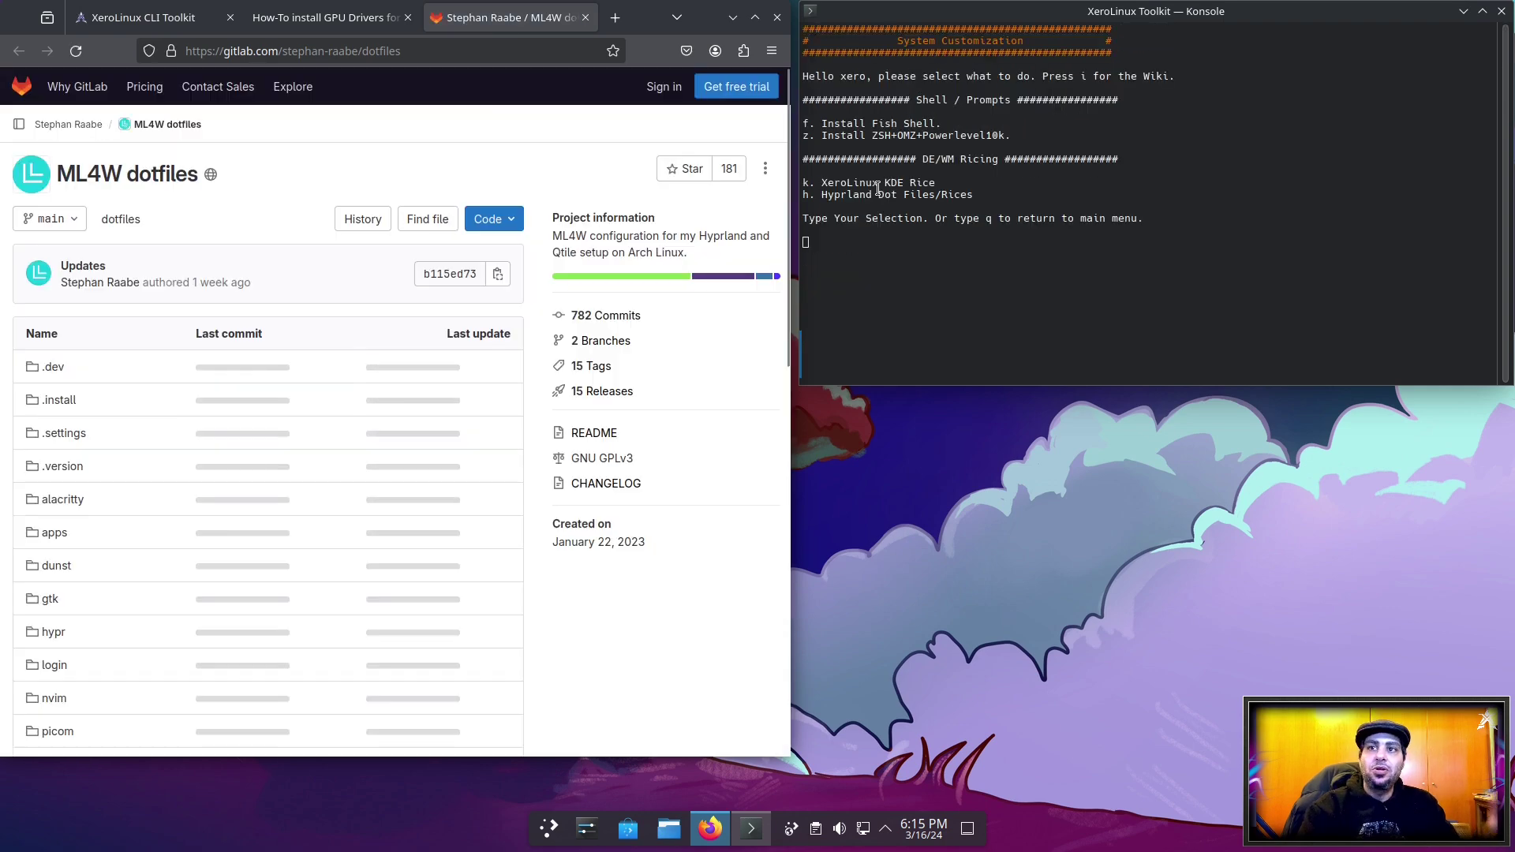
{"action": "scroll", "coordinate": [675, 331], "scroll_direction": "down", "scroll_amount": 12}
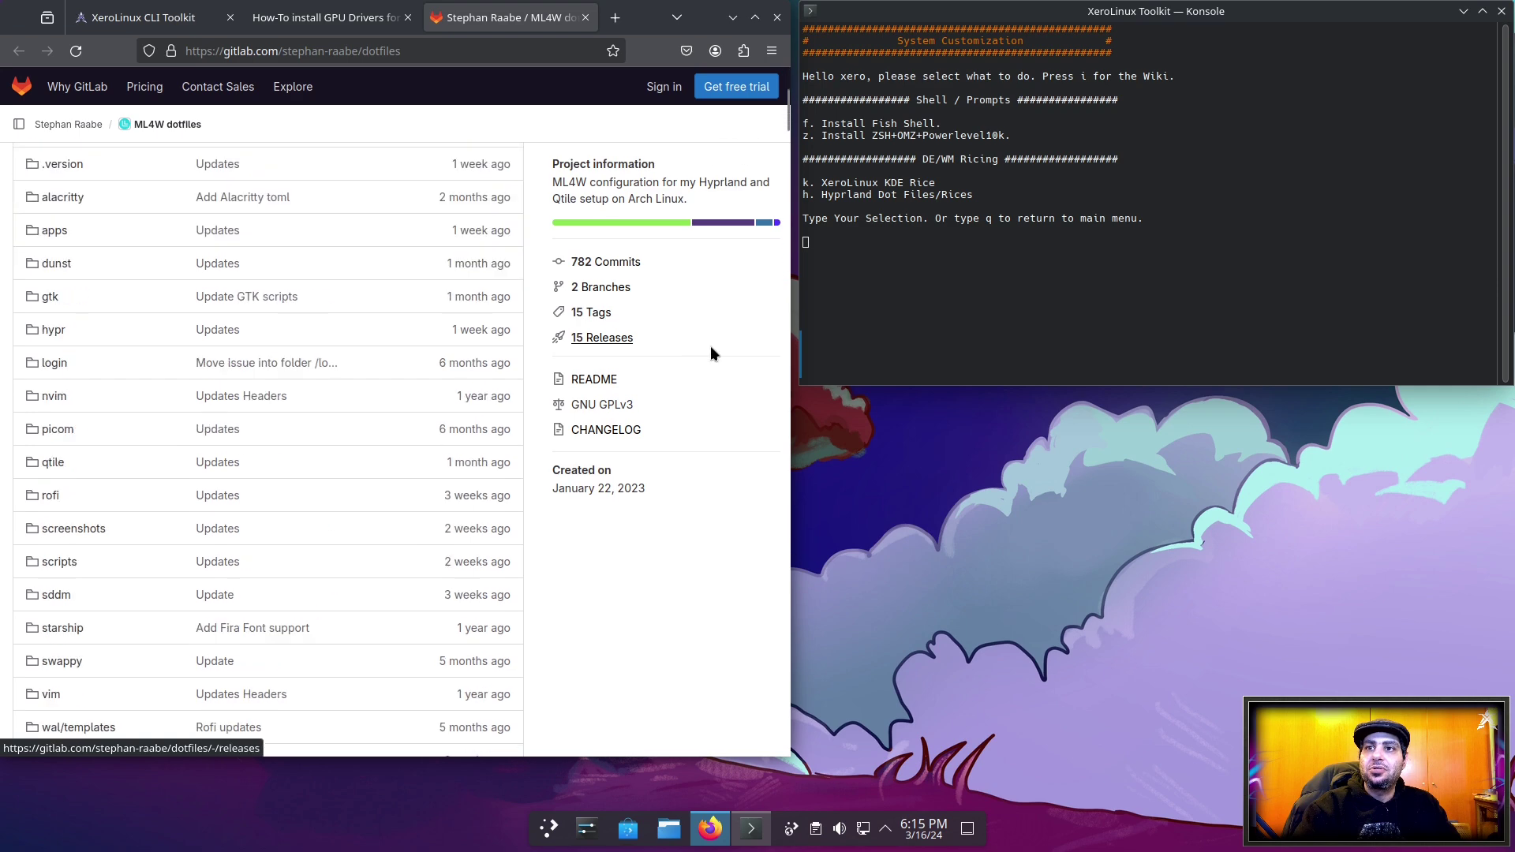
{"action": "scroll", "coordinate": [703, 362], "scroll_direction": "down", "scroll_amount": 2}
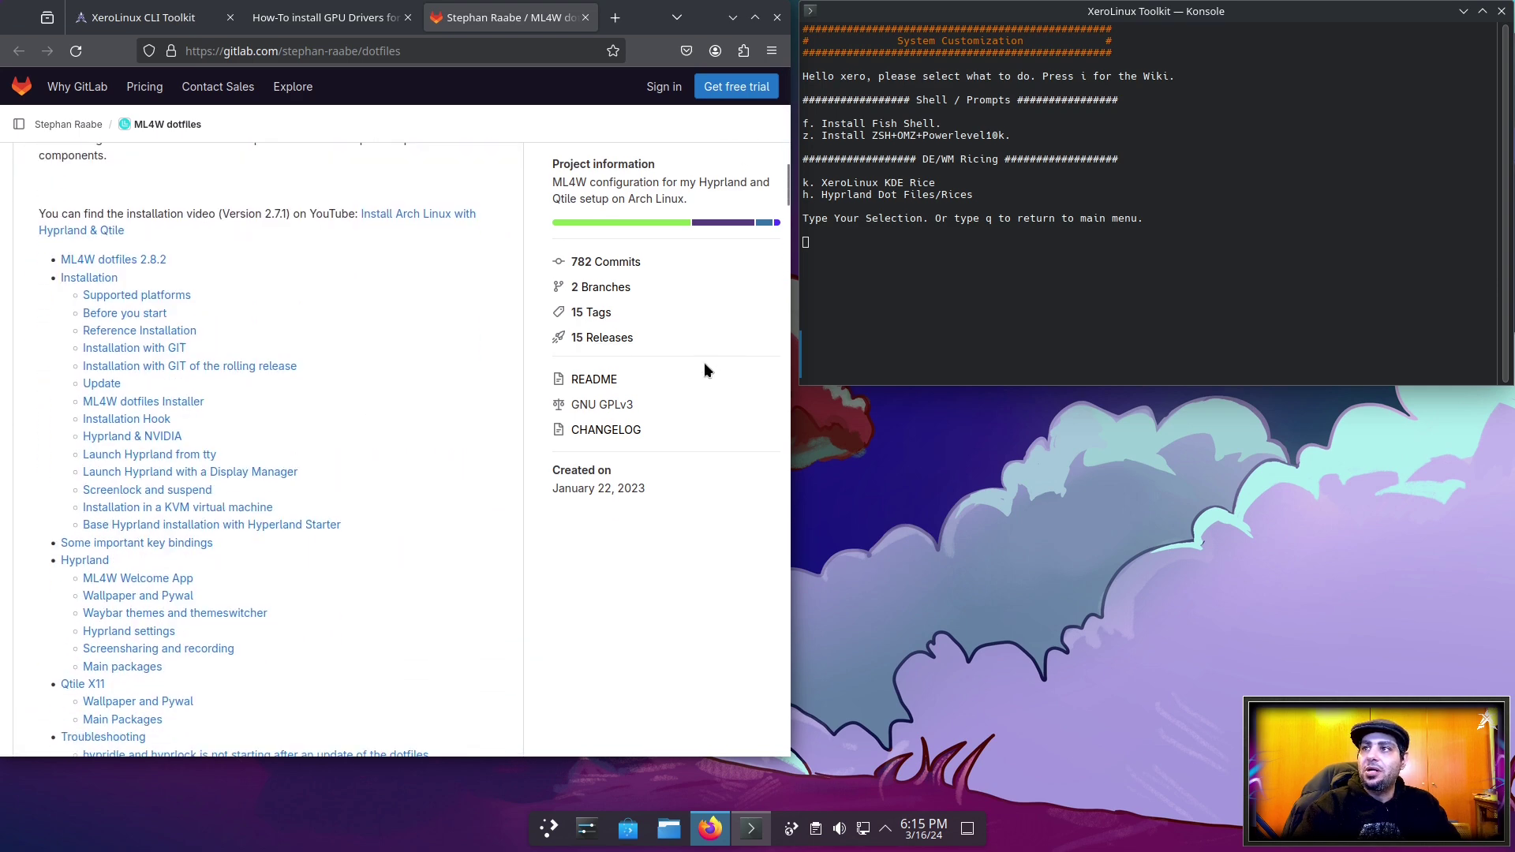
{"action": "scroll", "coordinate": [704, 362], "scroll_direction": "up", "scroll_amount": 3}
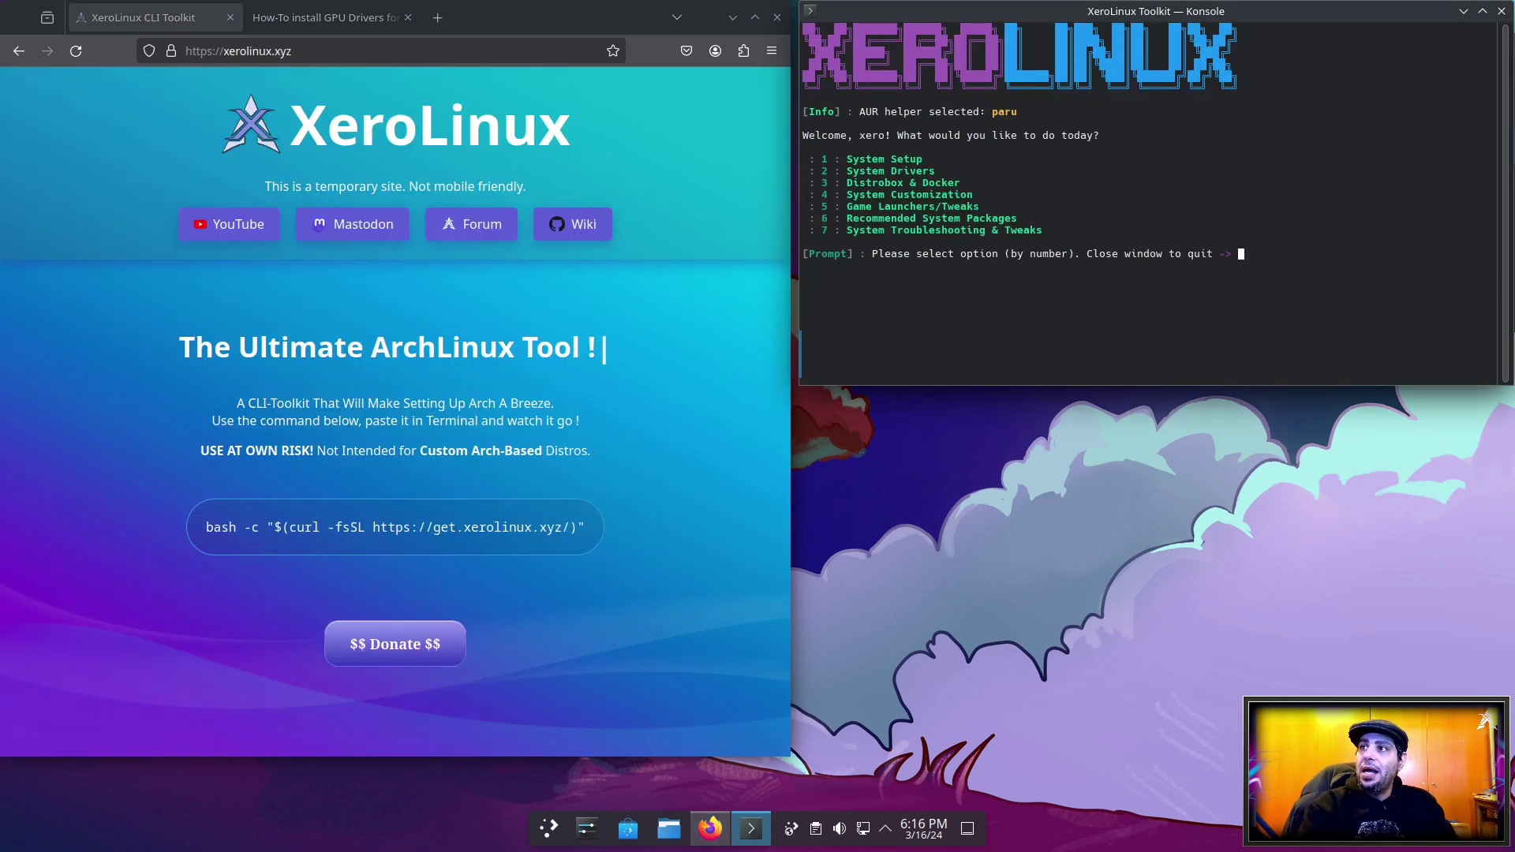
Enter 5 at the main menu to open Game Launchers/Tweaks
{"action": "type", "text": "5"}
{"action": "key", "text": "Return"}
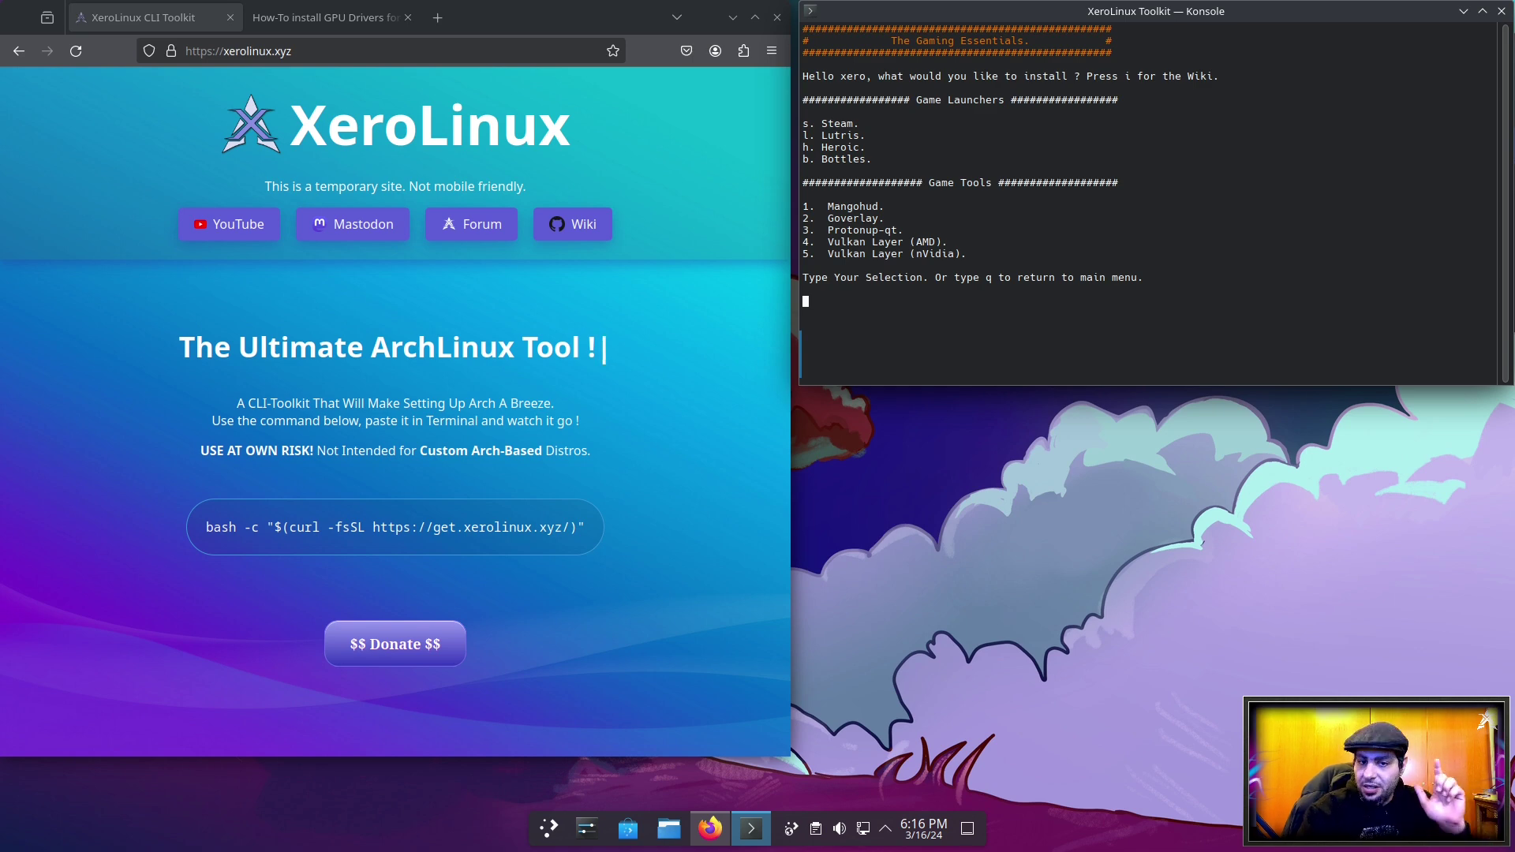
Quit Gaming Essentials with q, then choose option 6 to reach the Essential Pkg Installer
{"action": "type", "text": "q"}
{"action": "key", "text": "Return"}
{"action": "type", "text": "6"}
{"action": "key", "text": "Return"}
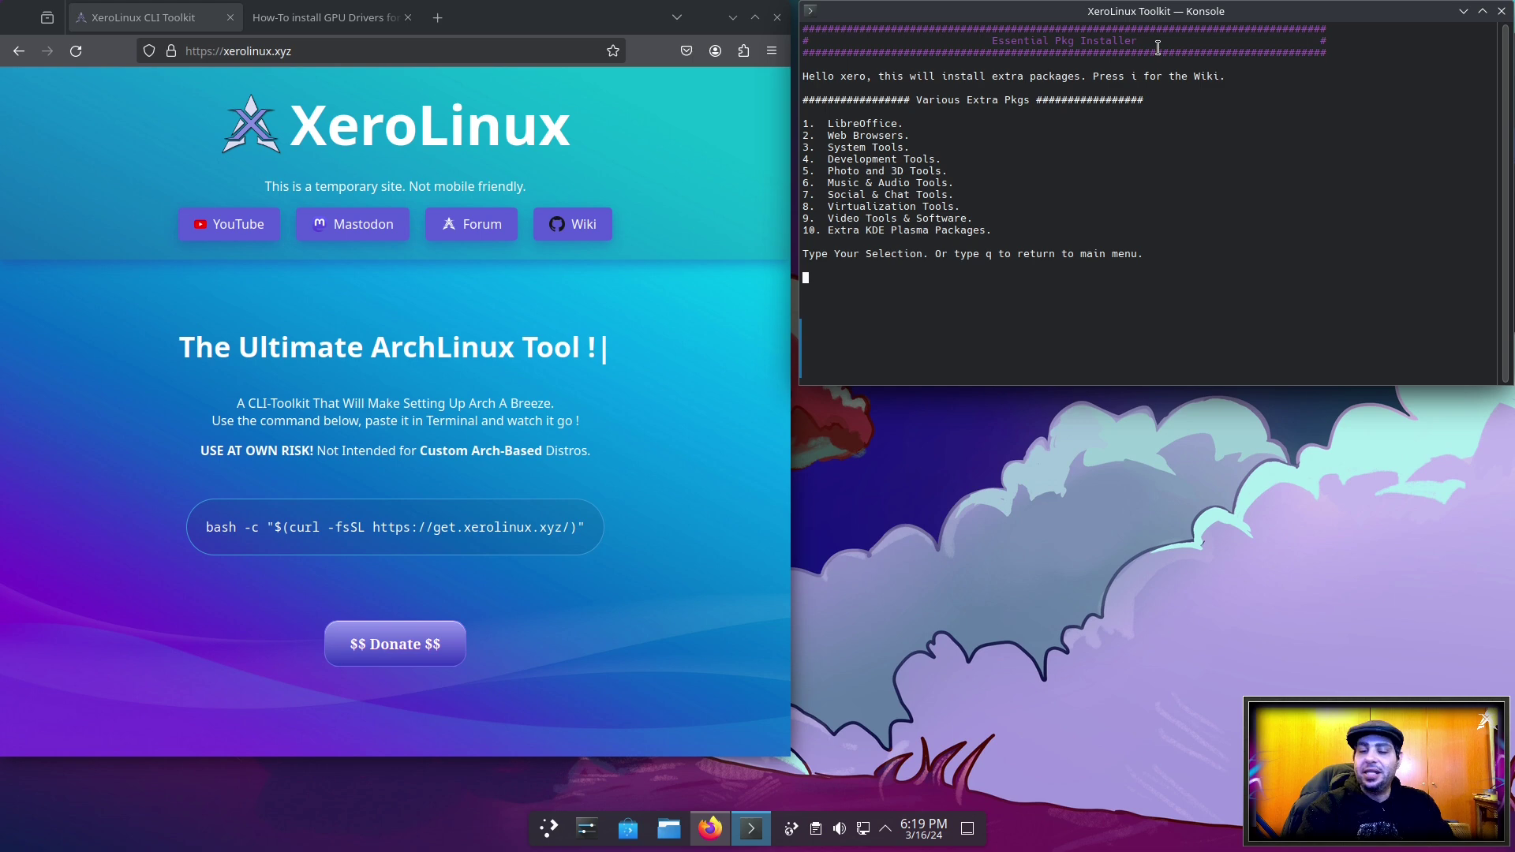
Bring up the Toolkit Features wiki with i, then enter 10 for Extra KDE Plasma Packages
{"action": "type", "text": "i"}
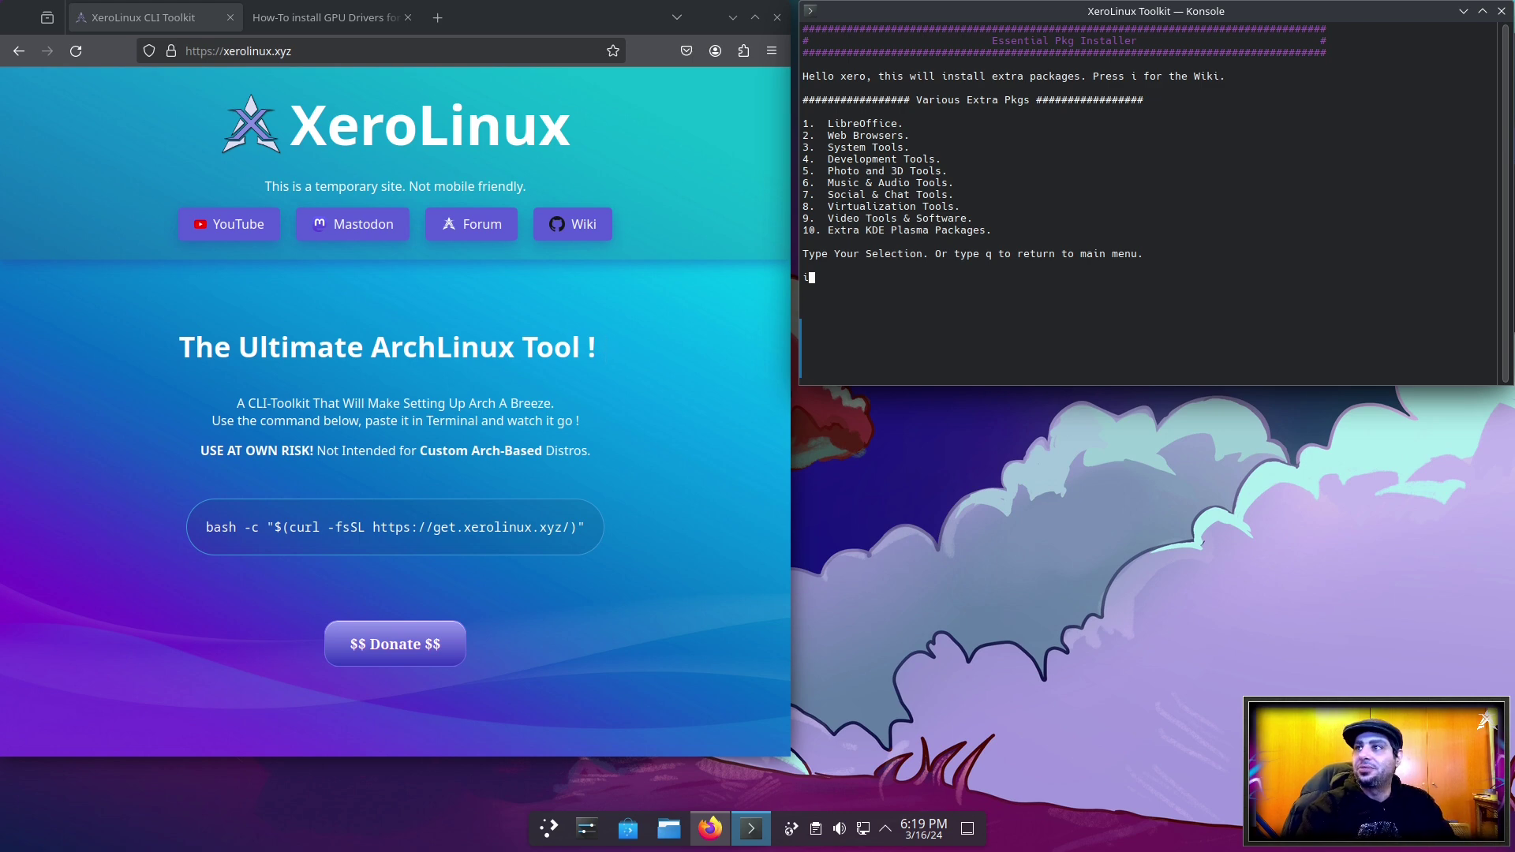
{"action": "type", "text": "i"}
{"action": "key", "text": "Return"}
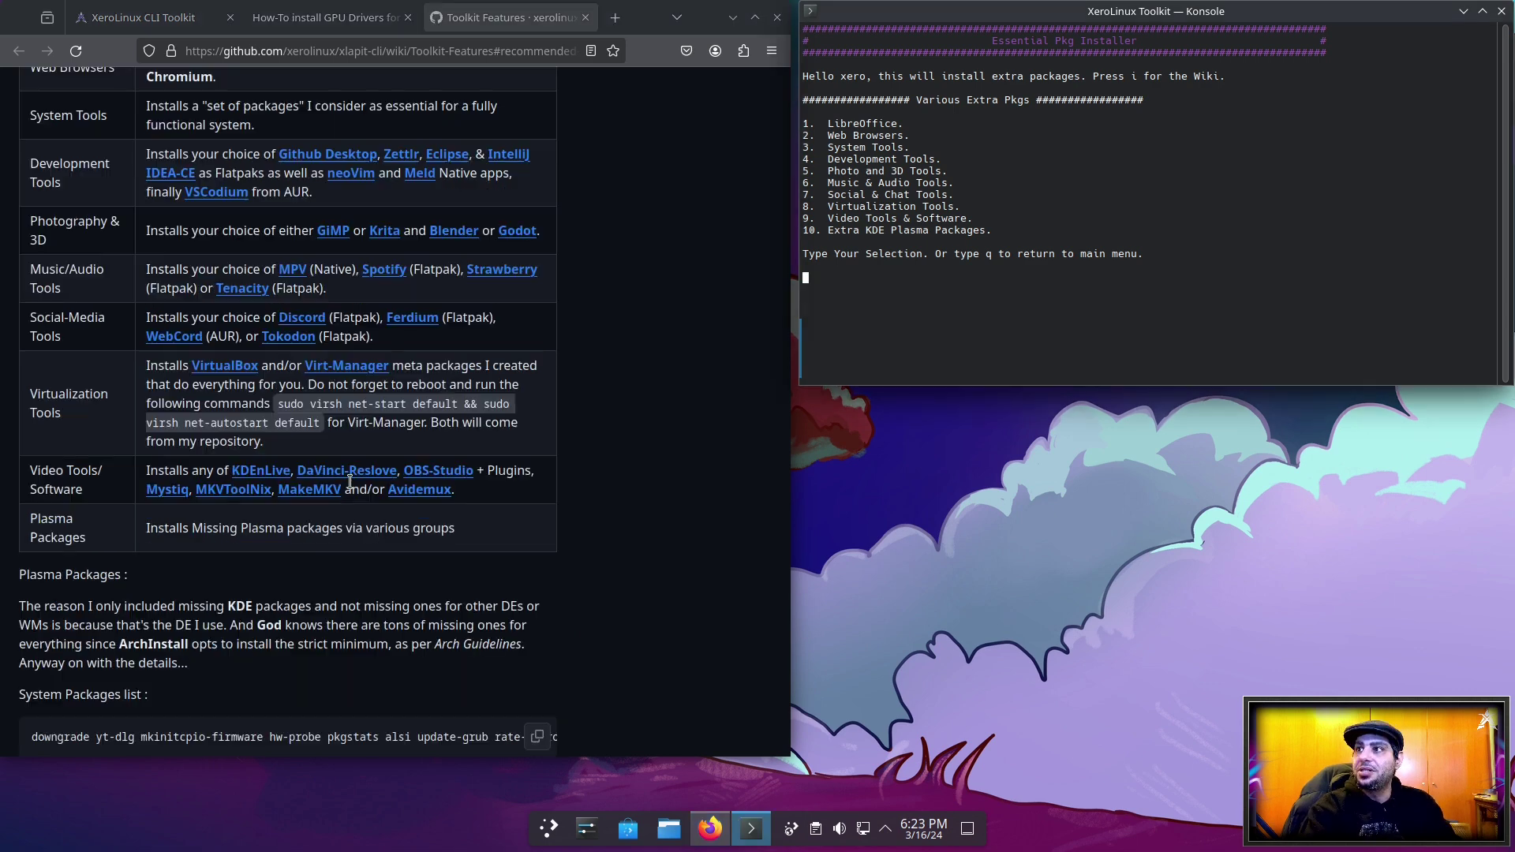
{"action": "type", "text": "10"}
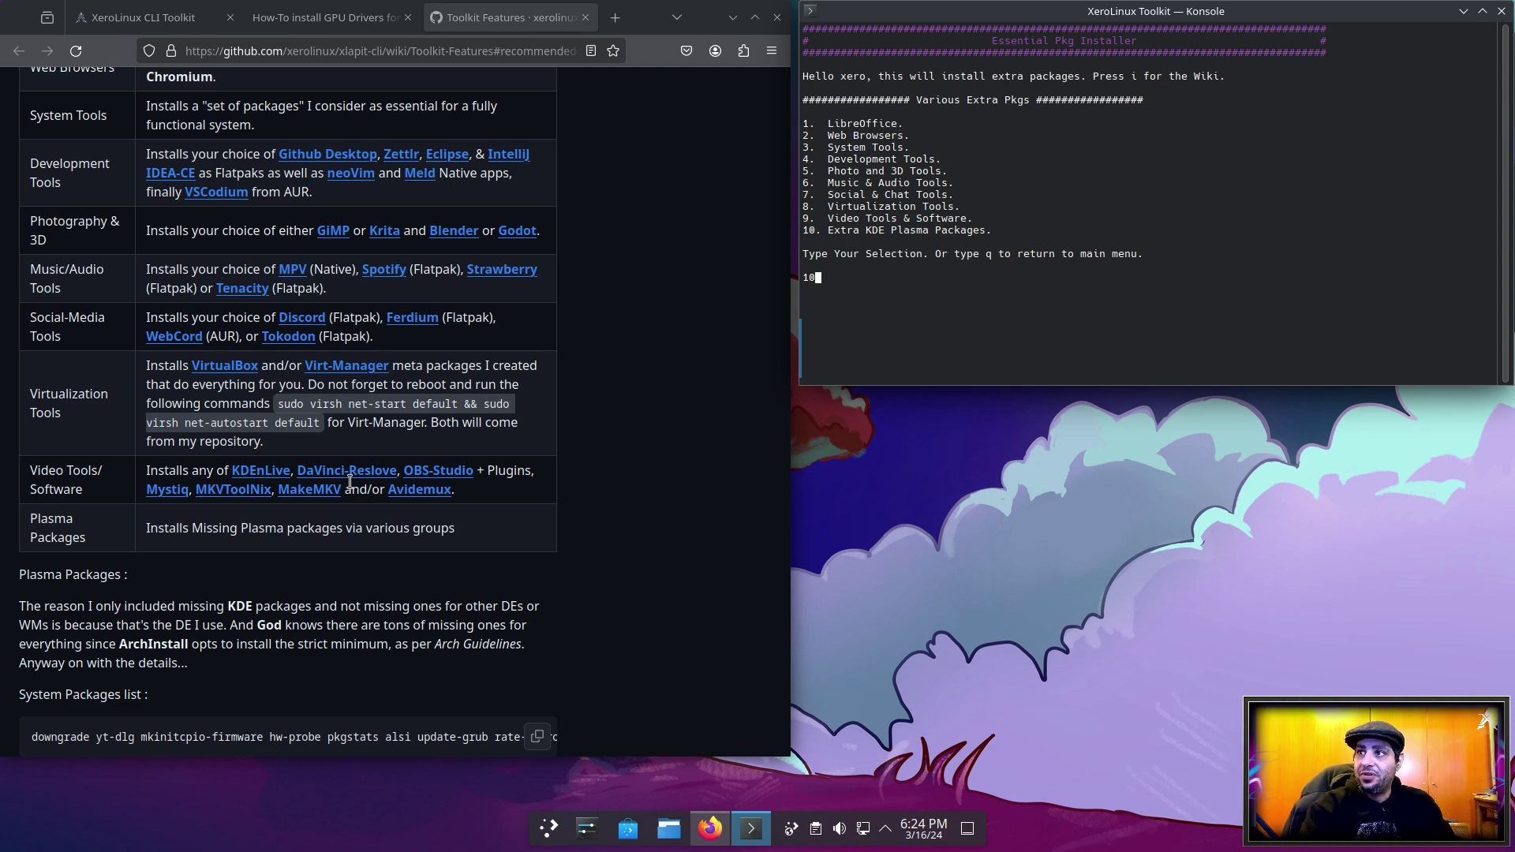
Tick KGraphics in the Plasma package checklist and authenticate with the sudo password
{"action": "key", "text": "Return"}
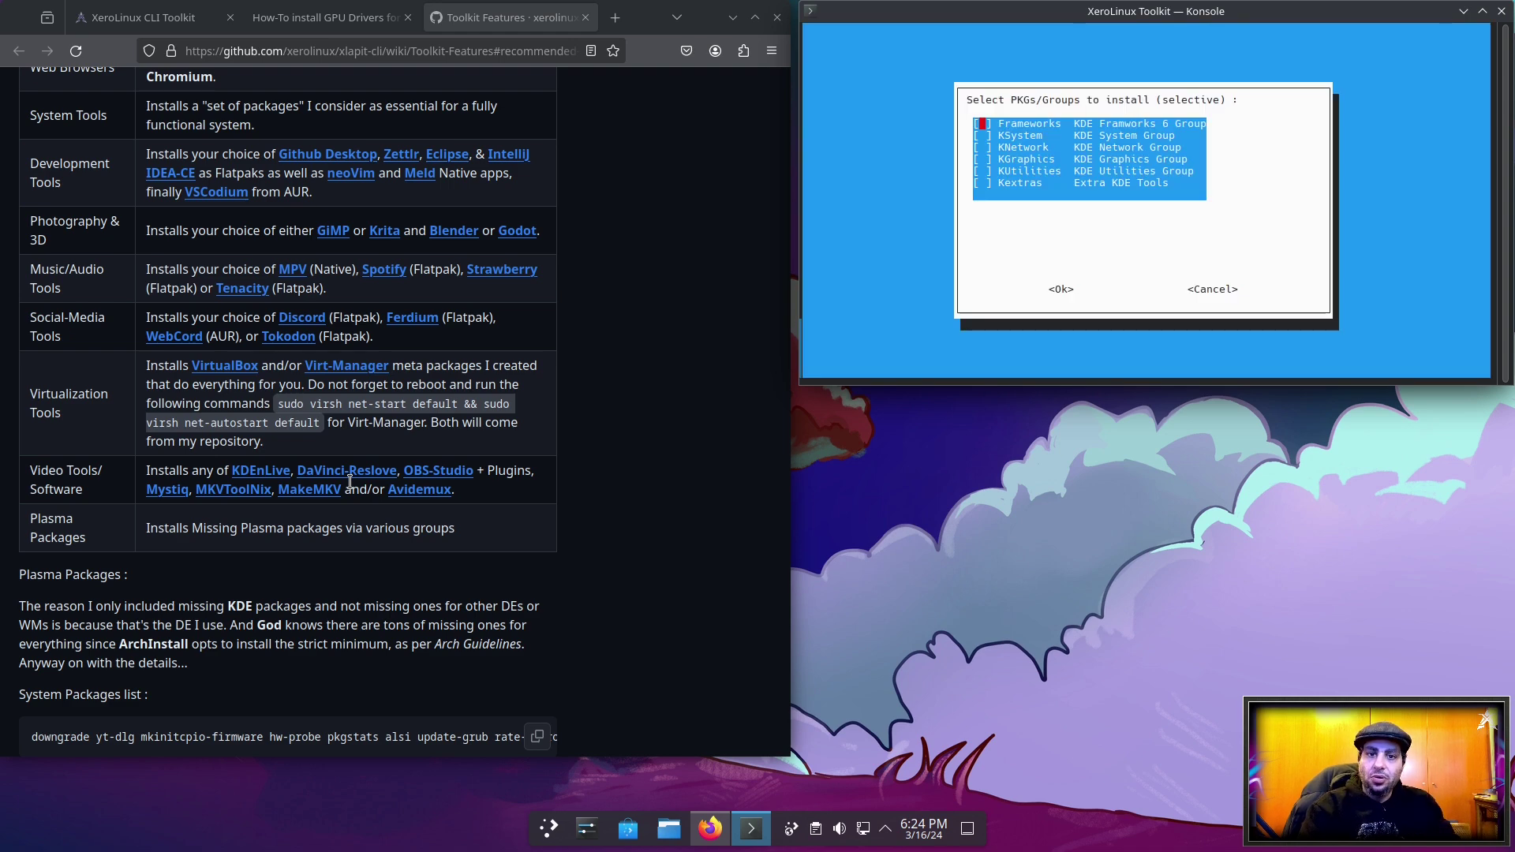
{"action": "key", "text": "Down"}
{"action": "key", "text": "Down"}
{"action": "key", "text": "Down"}
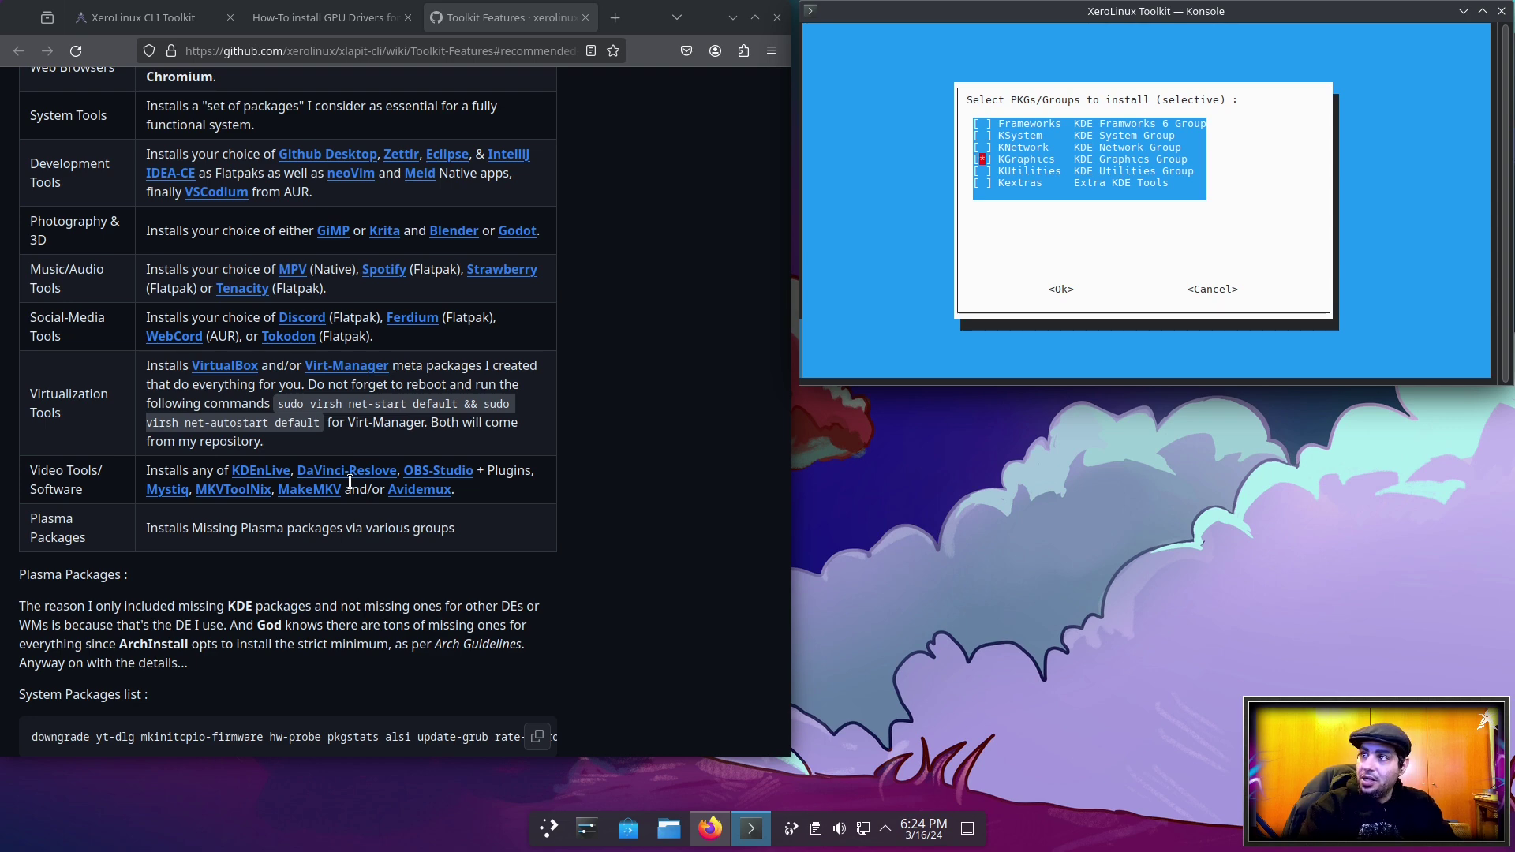
{"action": "key", "text": "Return"}
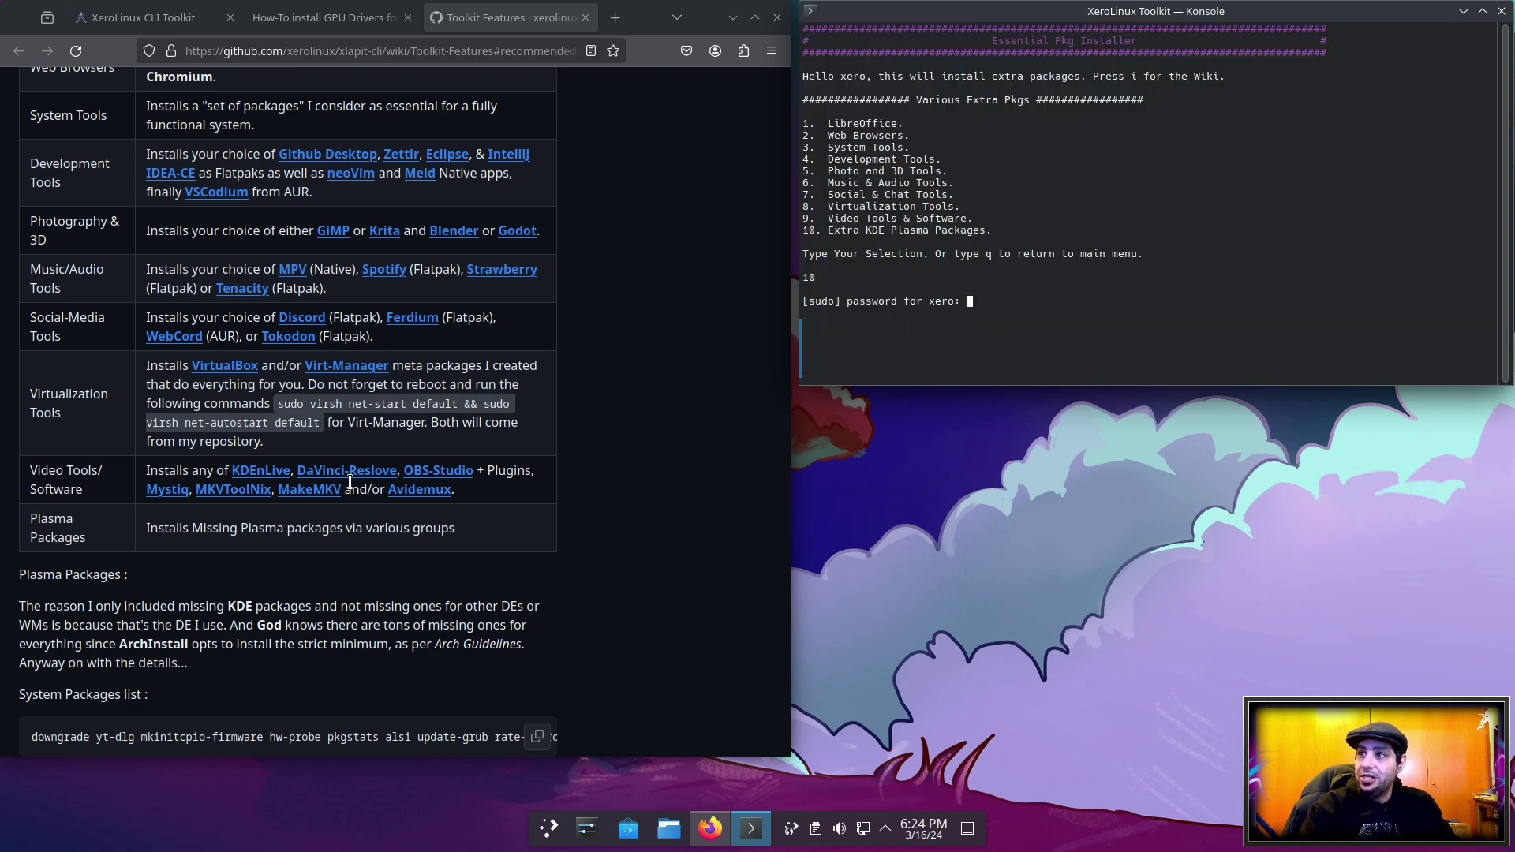
{"action": "key", "text": "Return"}
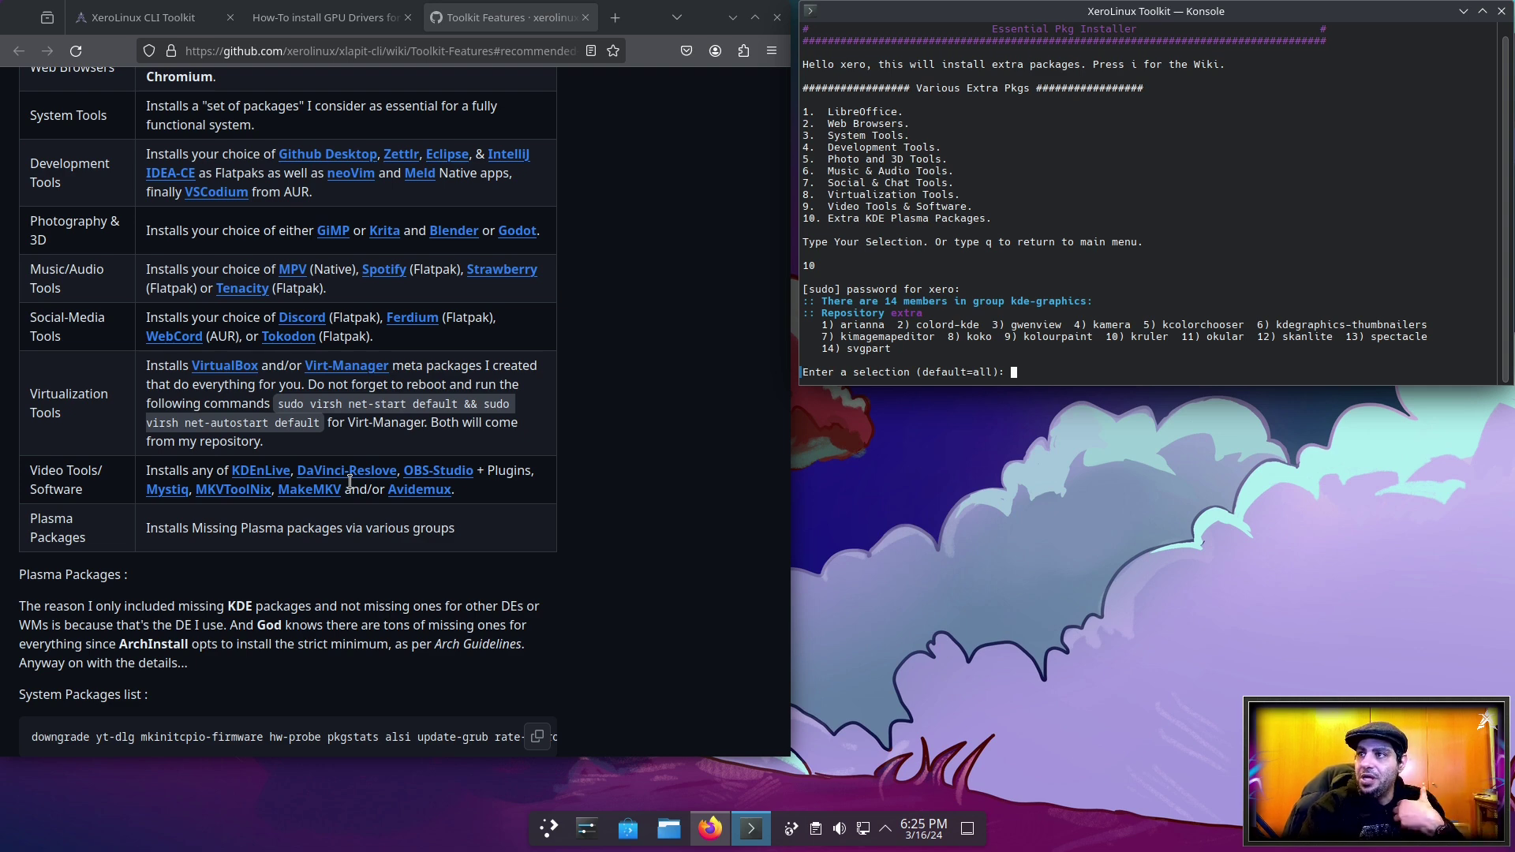
Enter 3 13 at the kde-graphics prompt to install gwenview and spectacle
{"action": "type", "text": "3"}
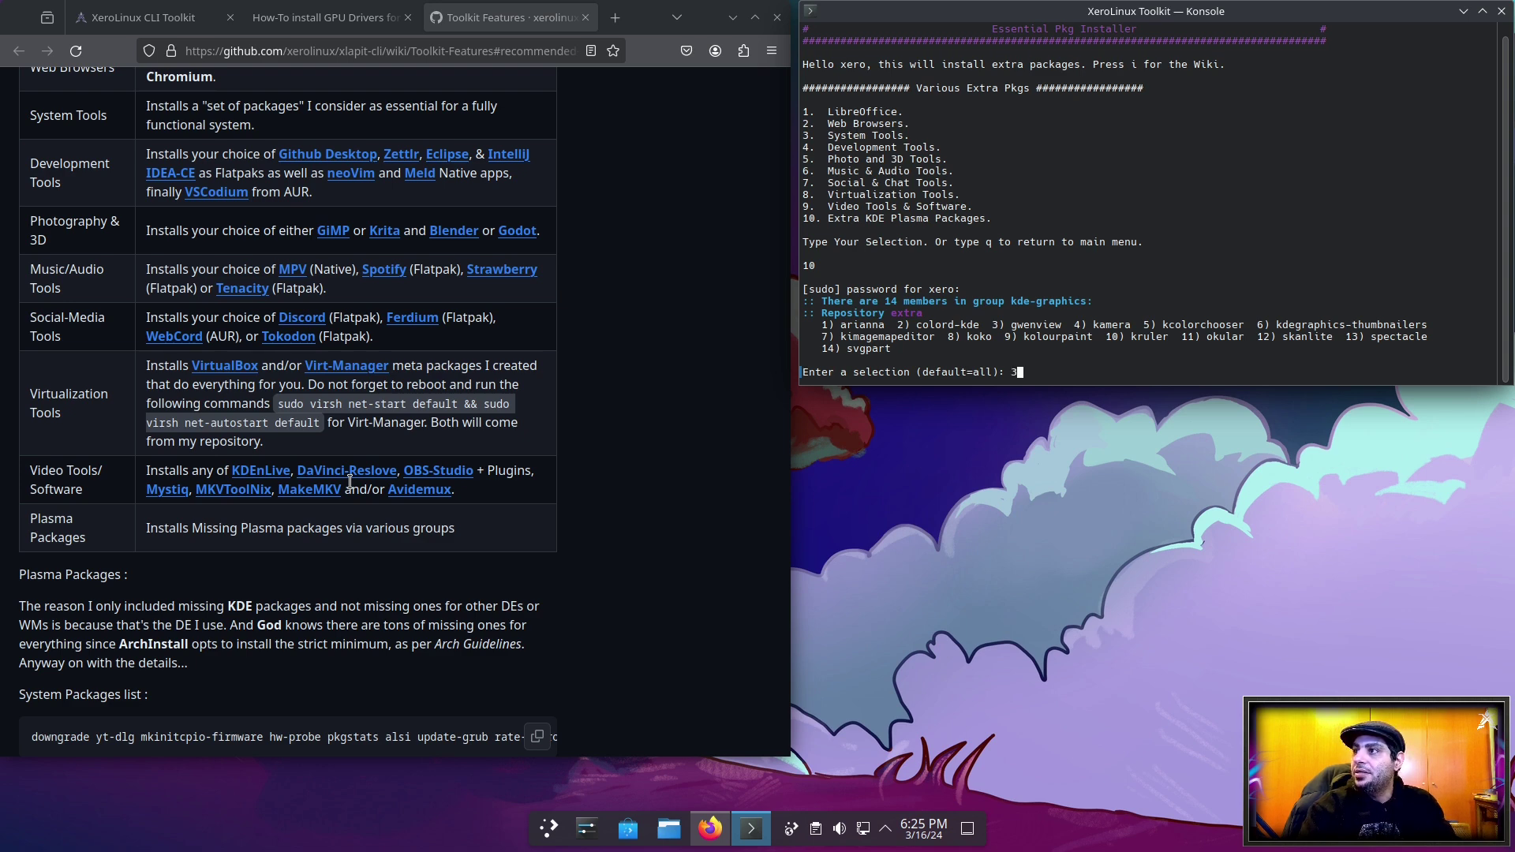
{"action": "type", "text": " 13"}
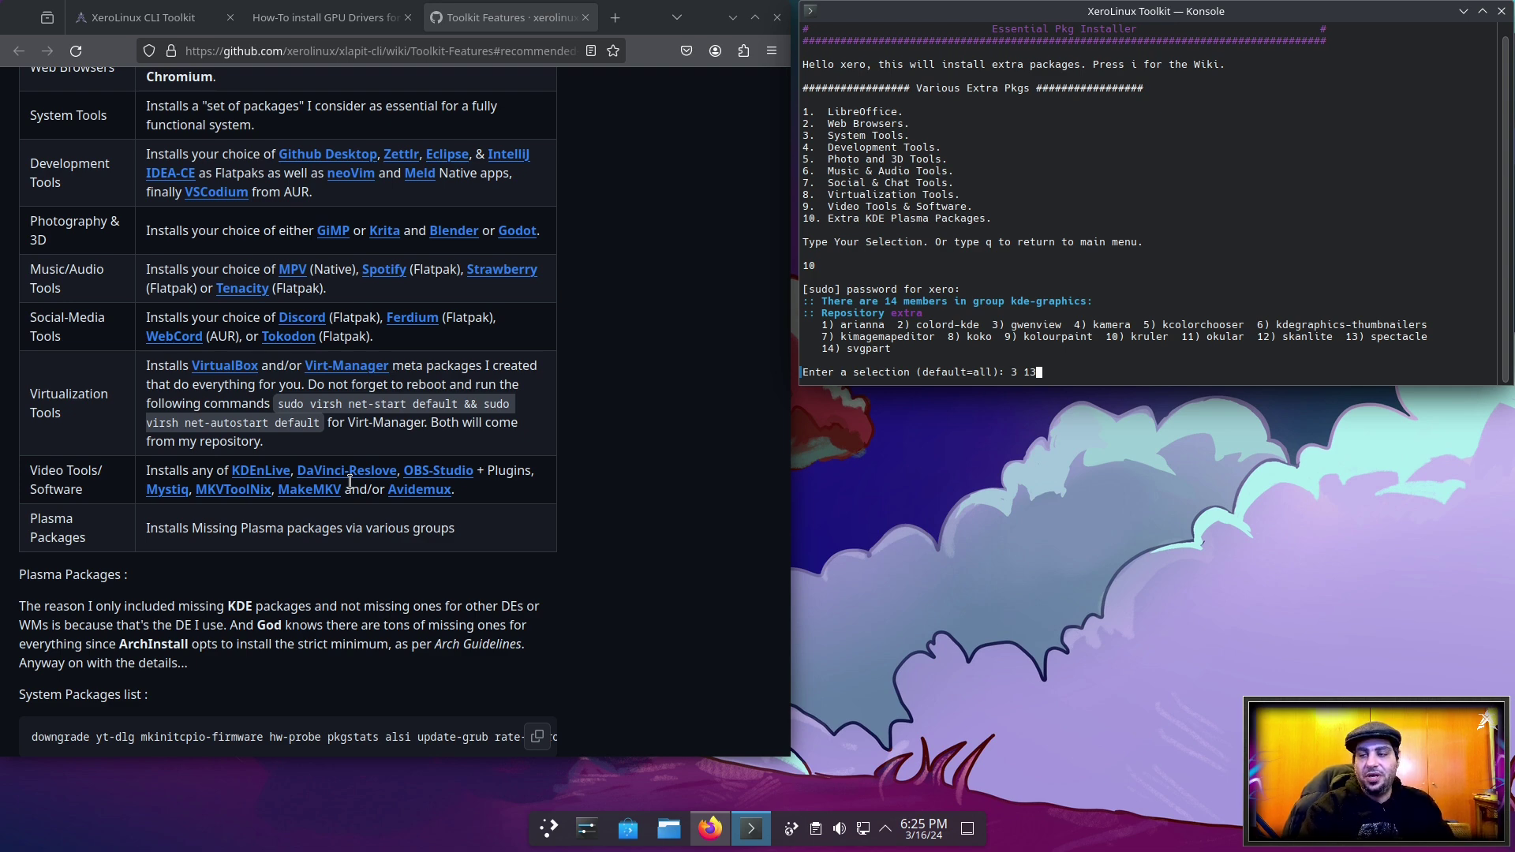
{"action": "key", "text": "Return"}
{"action": "key", "text": "Return"}
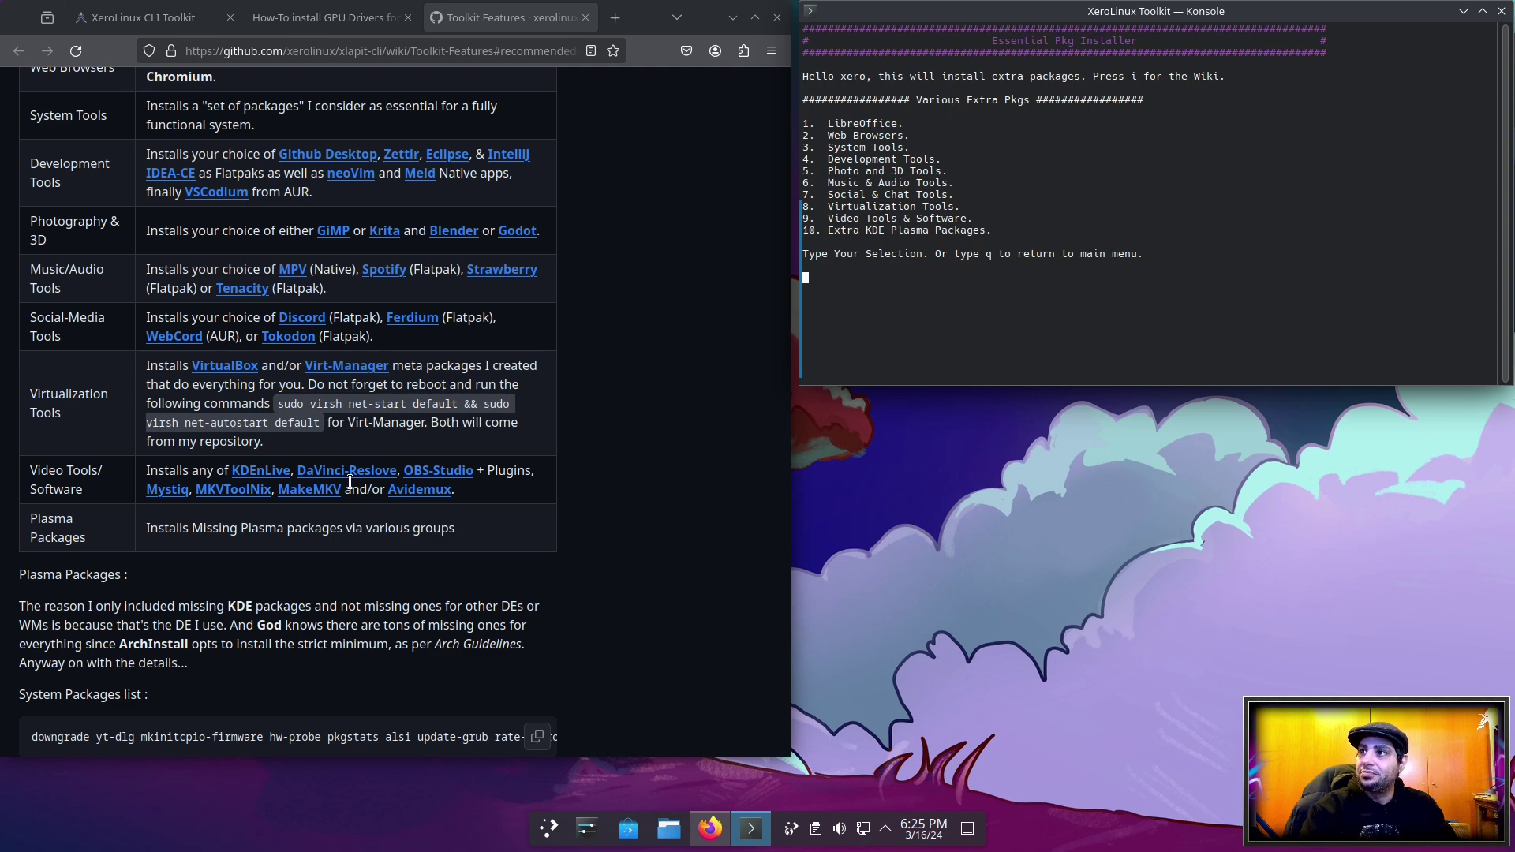
Quit to the main menu with q, then choose option 7, System Troubleshooting & Tweaks
{"action": "type", "text": "q"}
{"action": "key", "text": "Return"}
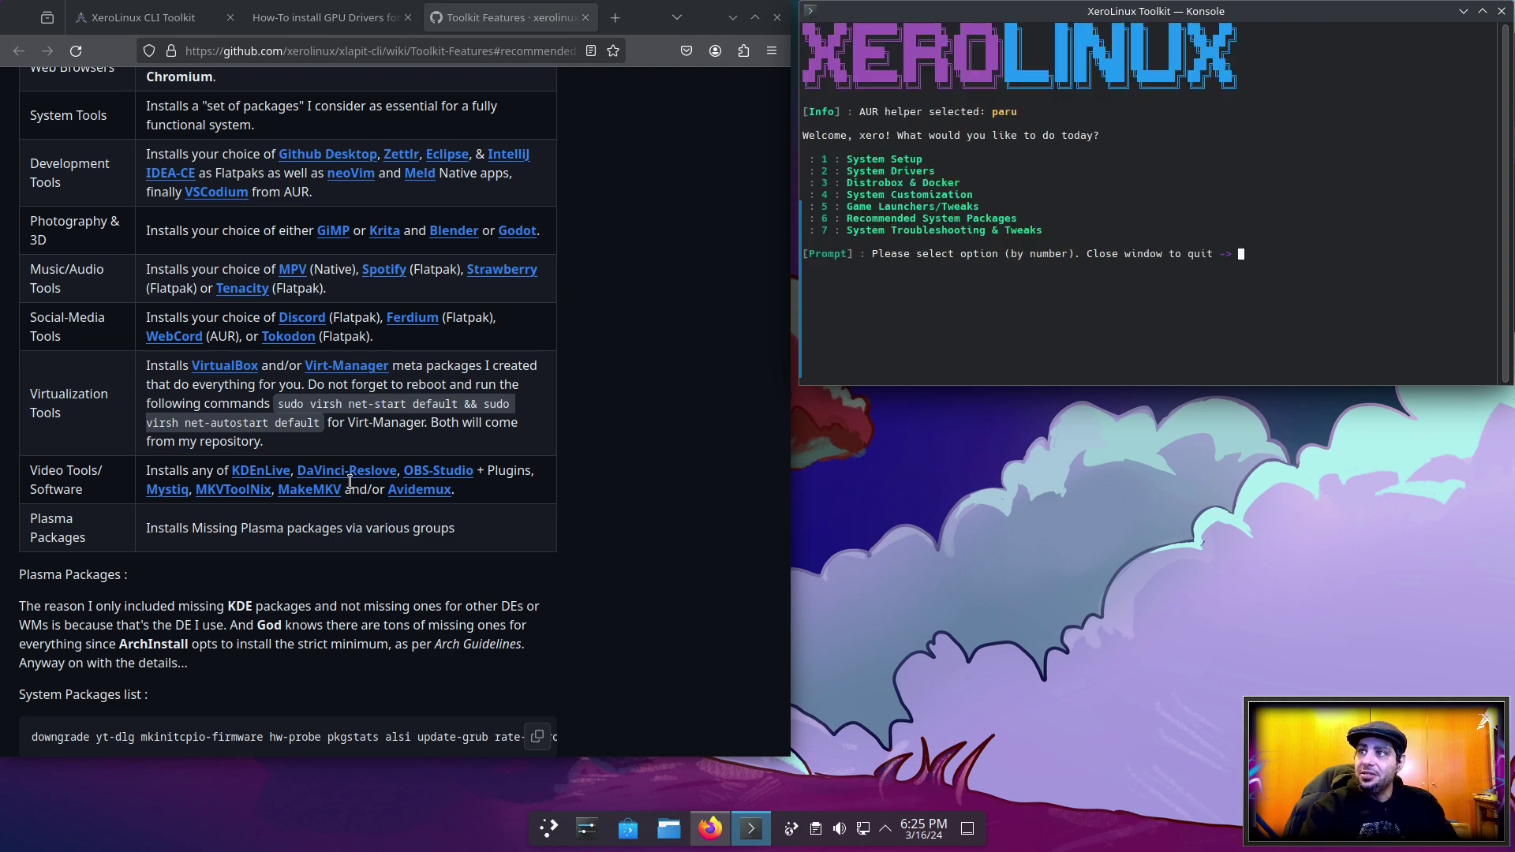
{"action": "type", "text": "7"}
{"action": "key", "text": "Return"}
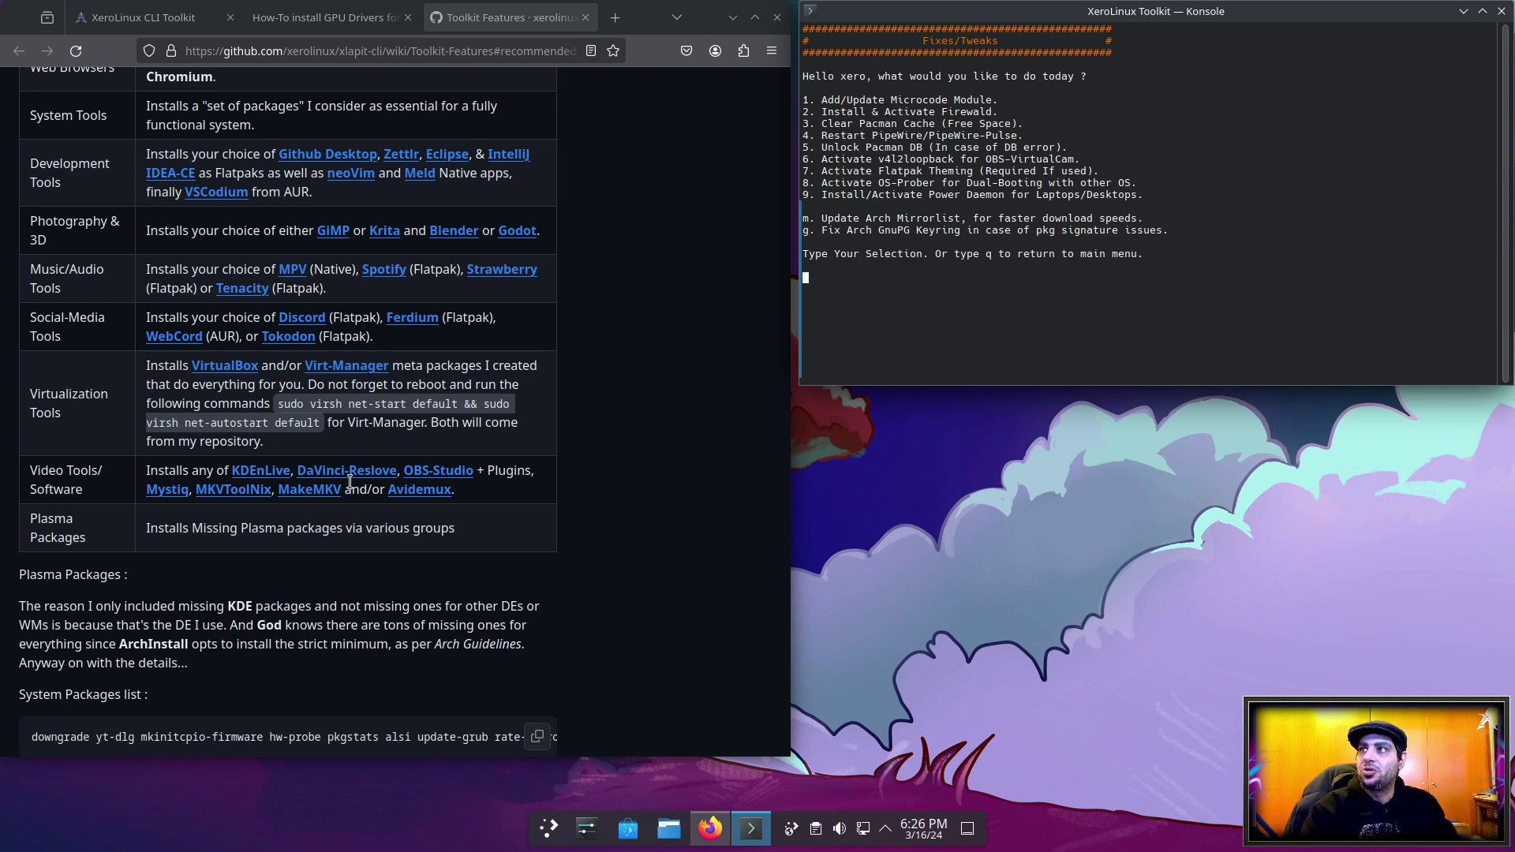
Run fix 1, Add/Update Microcode Module, installing the AMD microcode
{"action": "type", "text": "1"}
{"action": "key", "text": "Return"}
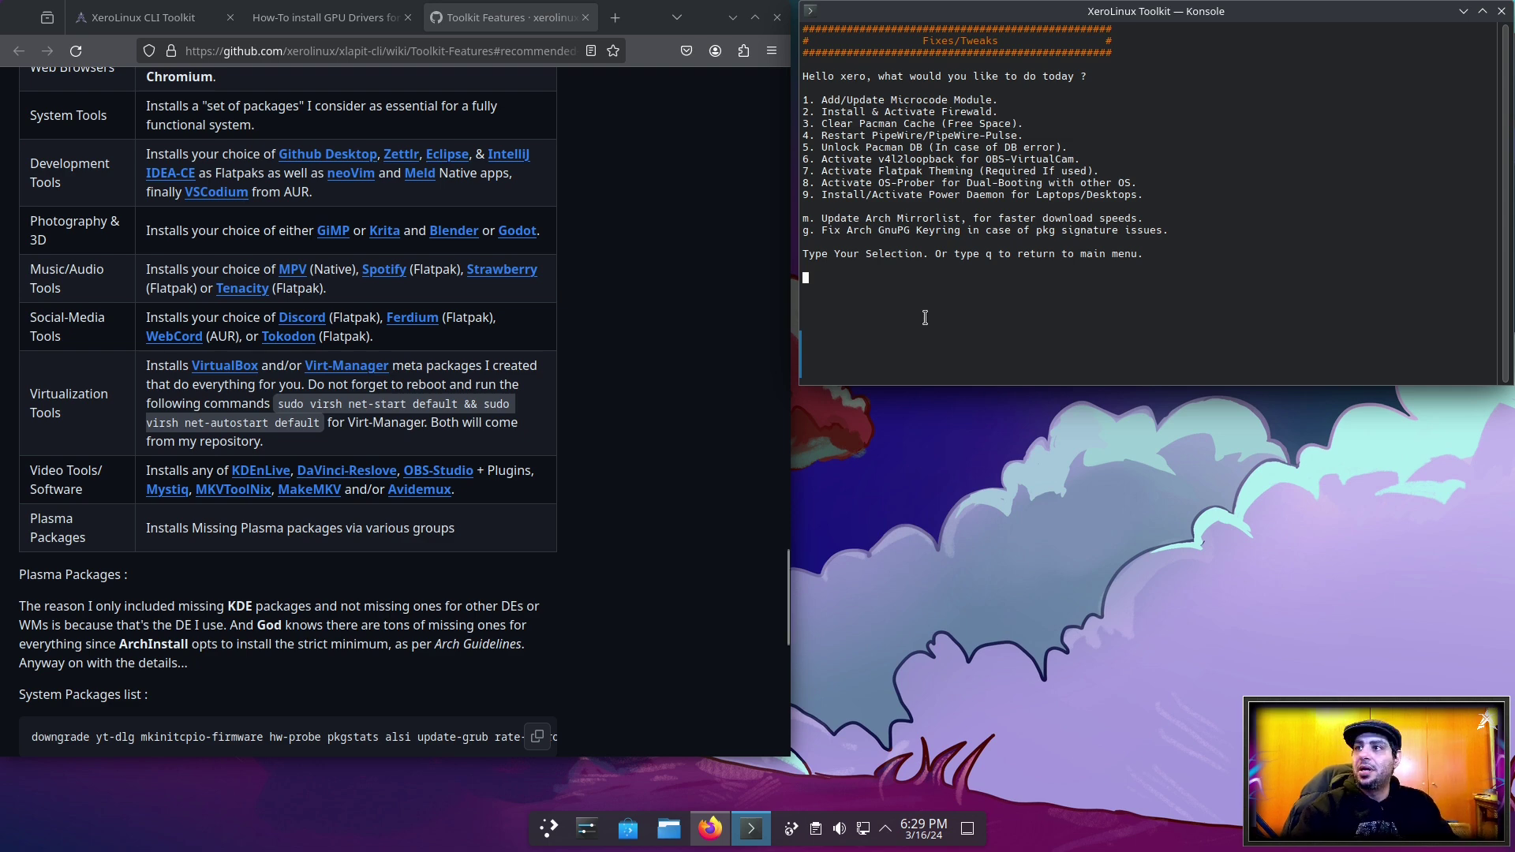
Quit the tweaks menu with q and show the xerolinux.xyz CLI Toolkit page in Firefox
{"action": "type", "text": "q"}
{"action": "key", "text": "Return"}
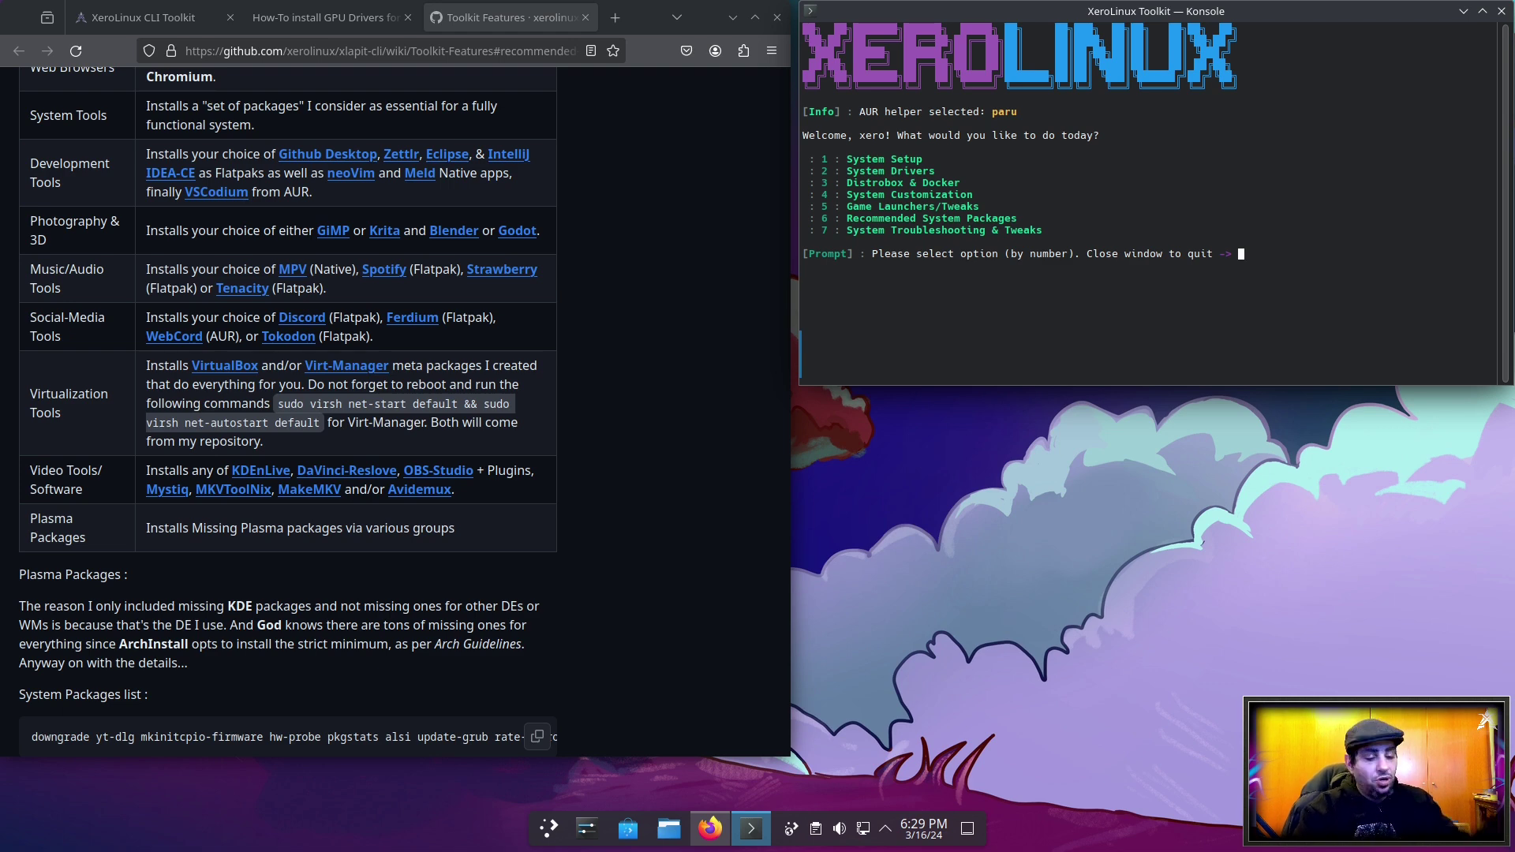
{"action": "left_click", "coordinate": [142, 17]}
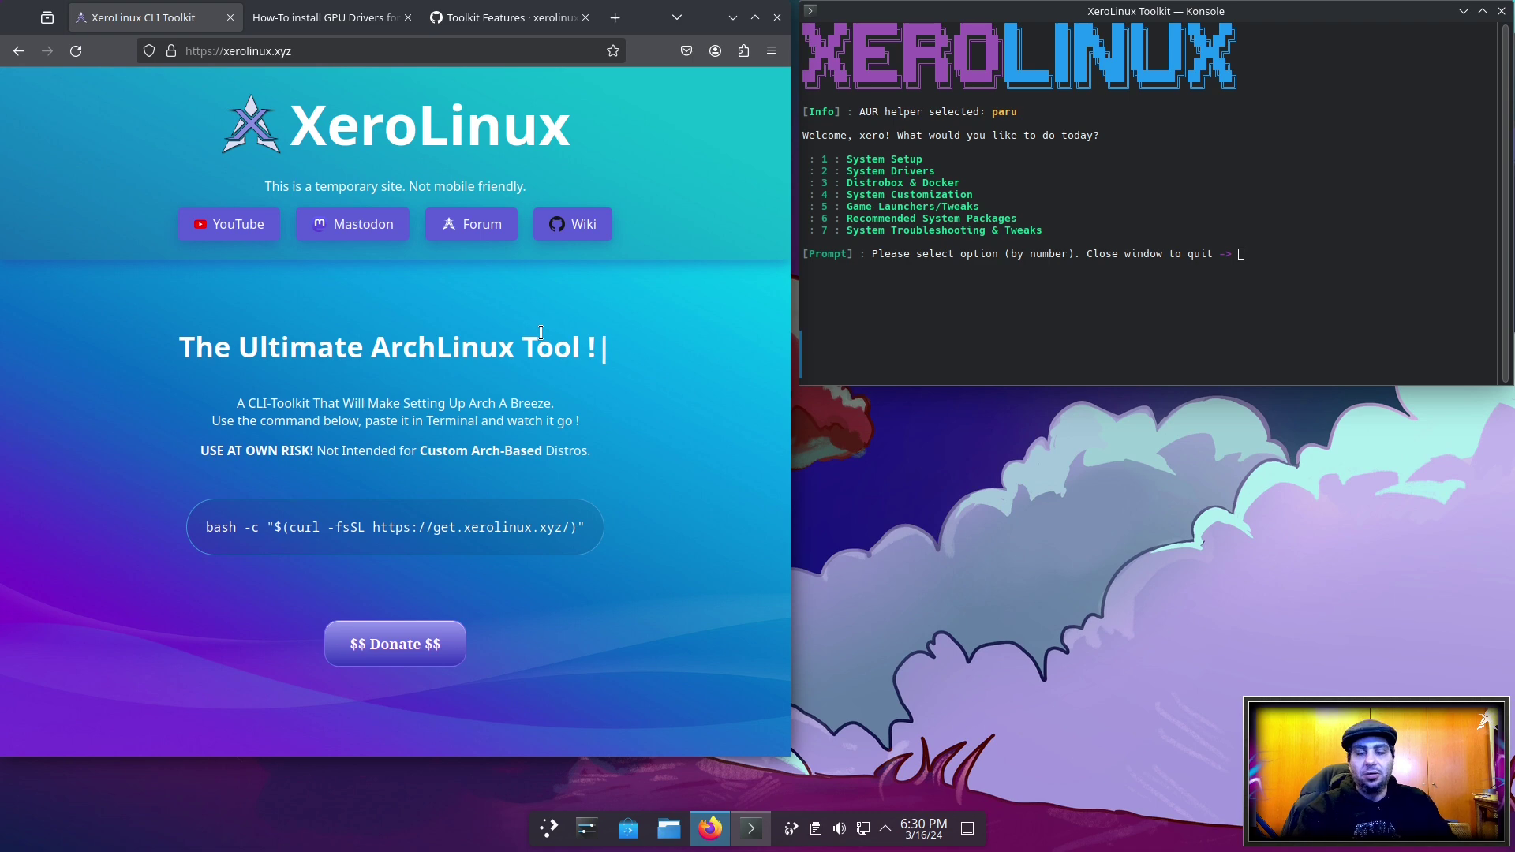
Follow the Wiki link from xerolinux.xyz to GitHub and show the xlapit-cli Issues list
{"action": "left_click", "coordinate": [1190, 293]}
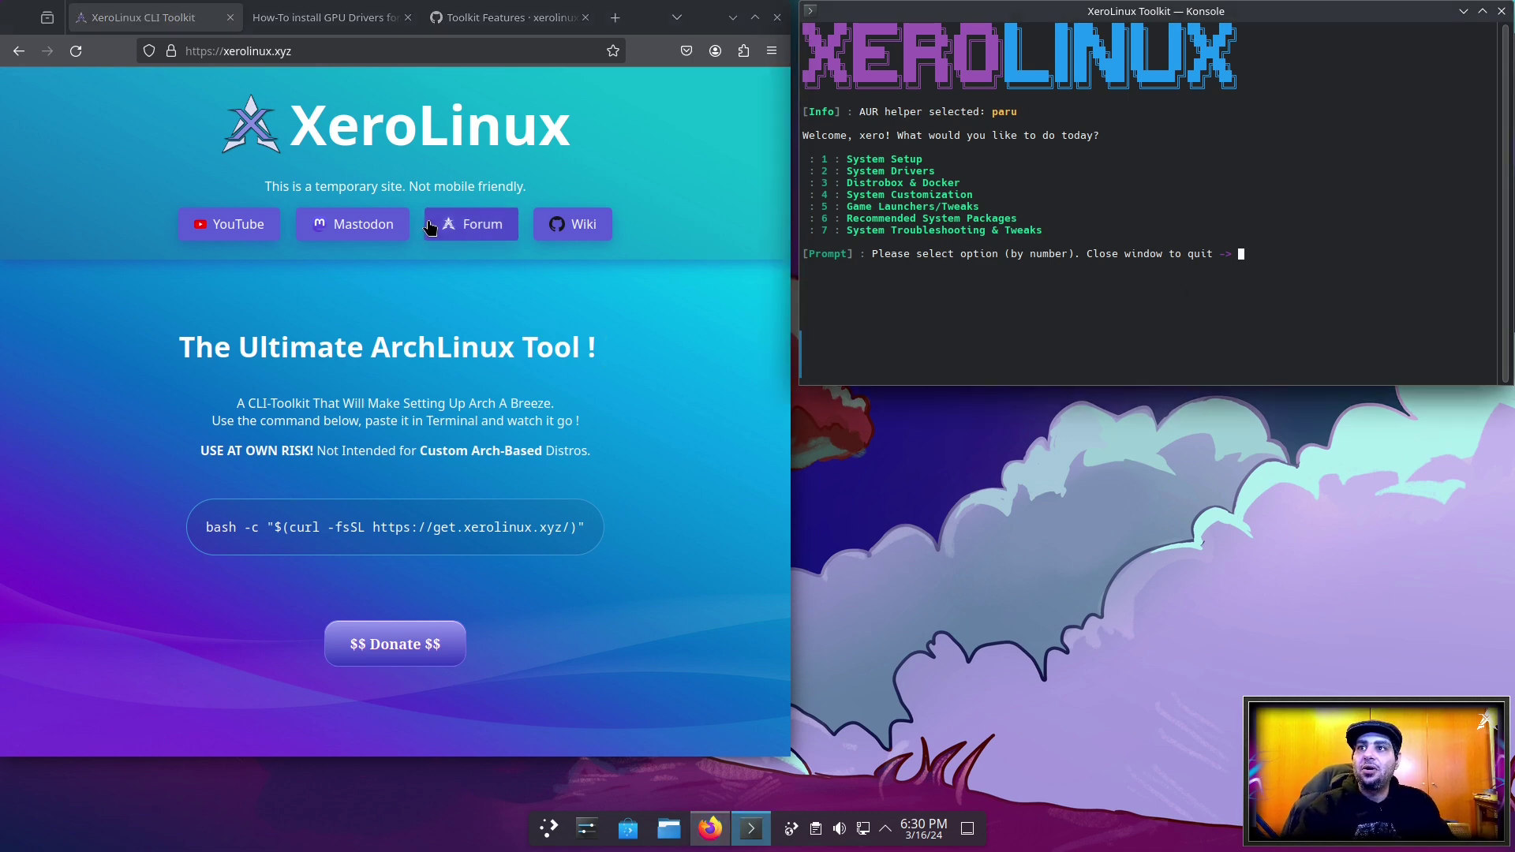
{"action": "left_click", "coordinate": [555, 222]}
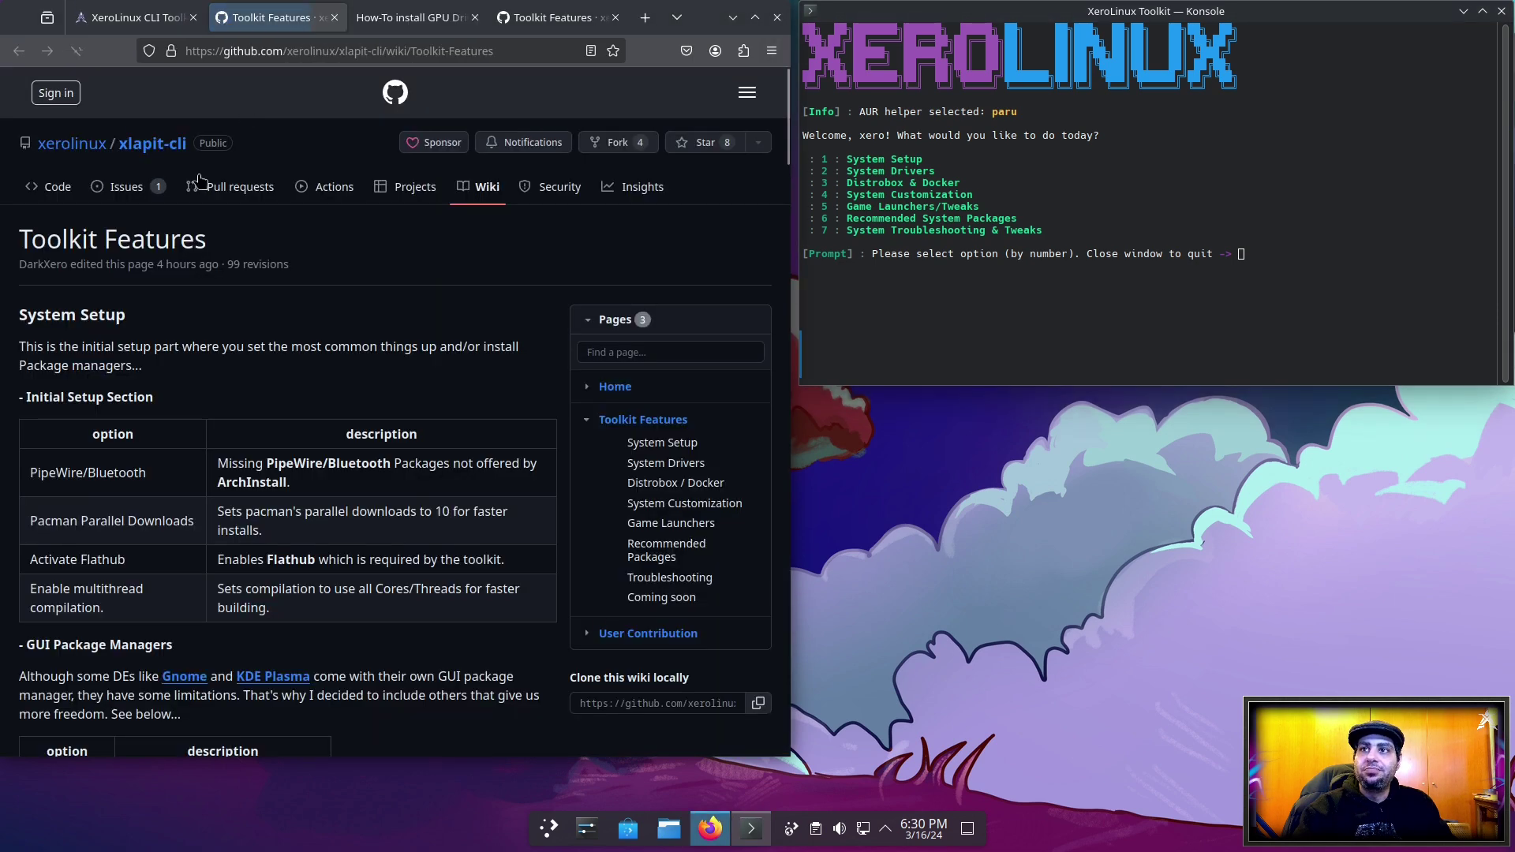
{"action": "left_click", "coordinate": [126, 186]}
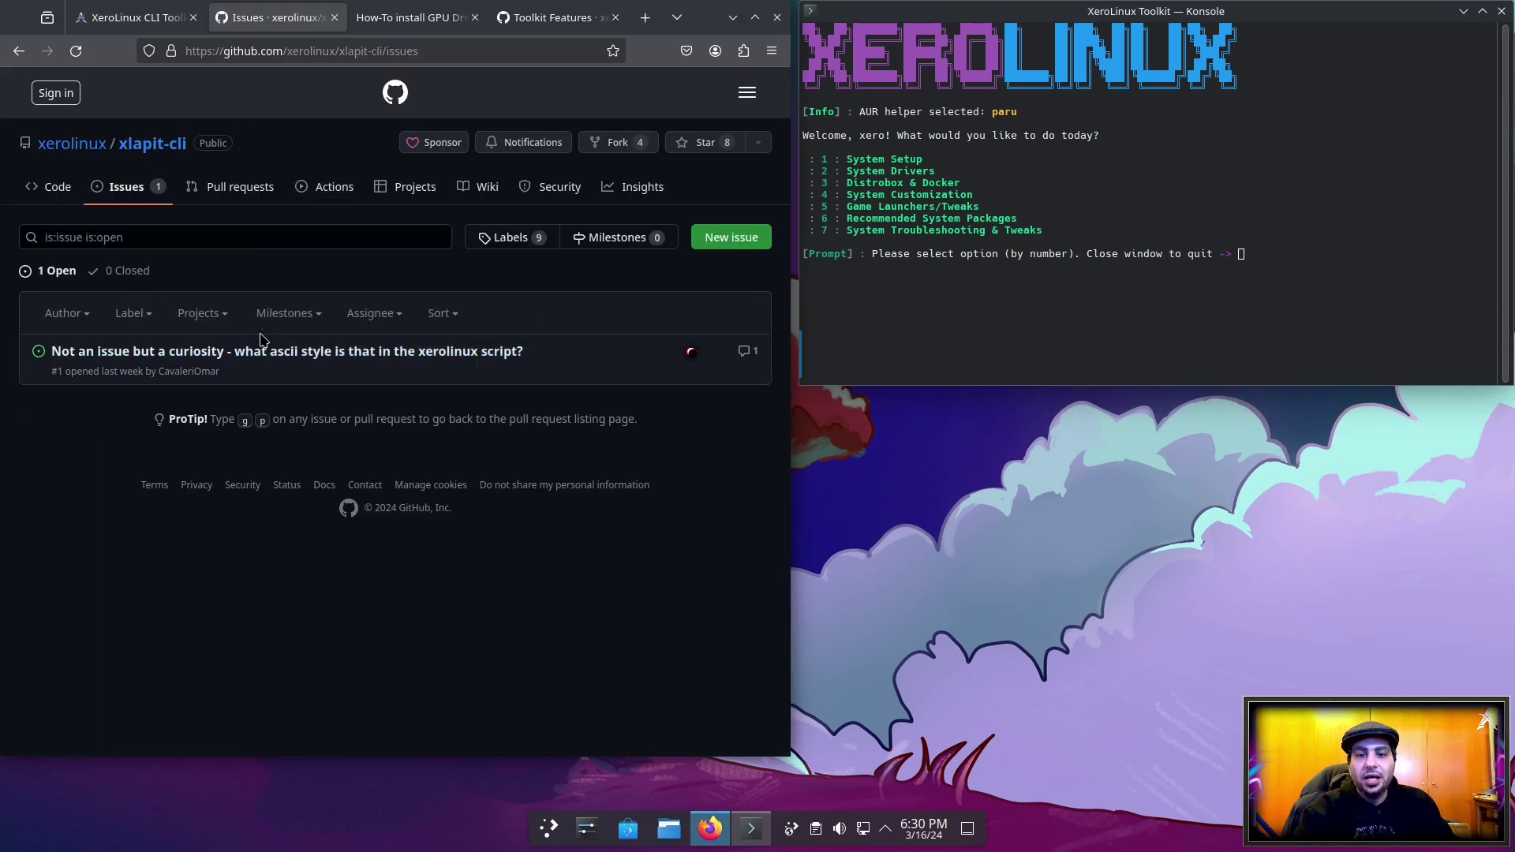